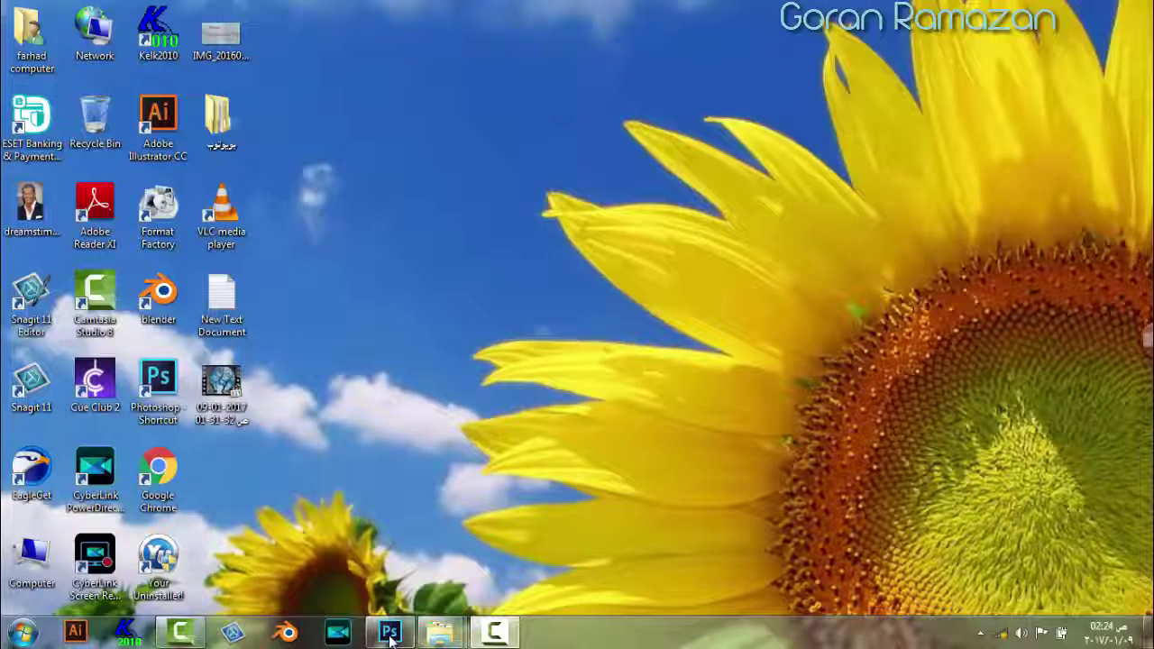
Bring up the Photoshop window from the Windows taskbar
left_click(390, 635)
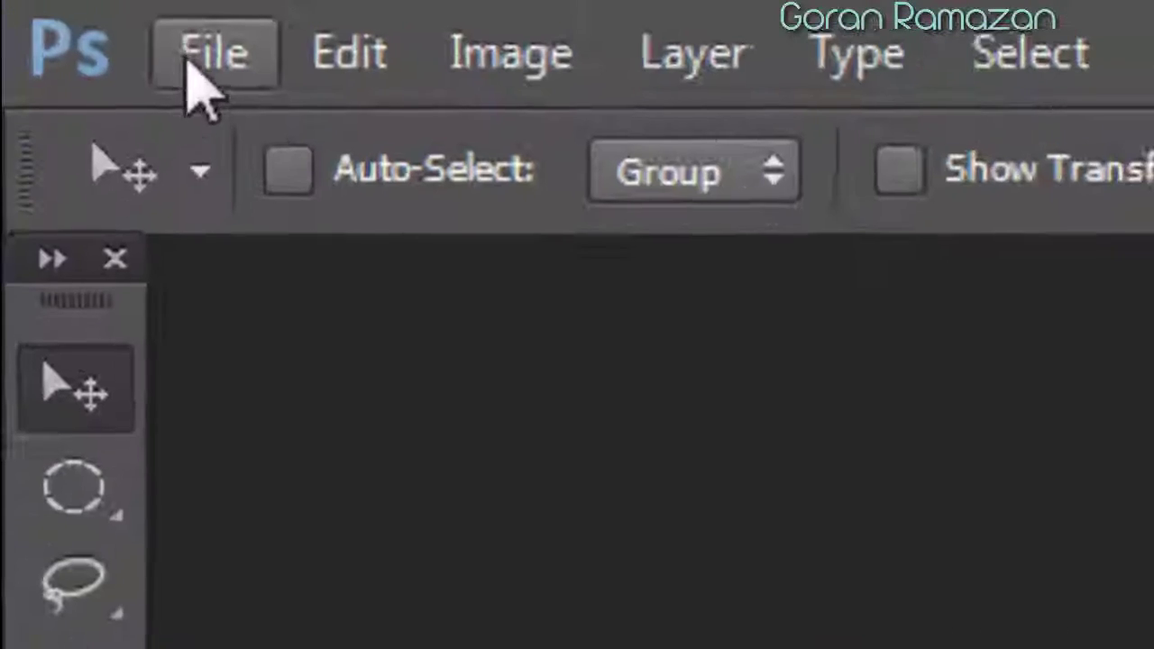
Create a new document named 1, 1290 × 720 px, 72 ppi, RGB, white background
left_click(45, 14)
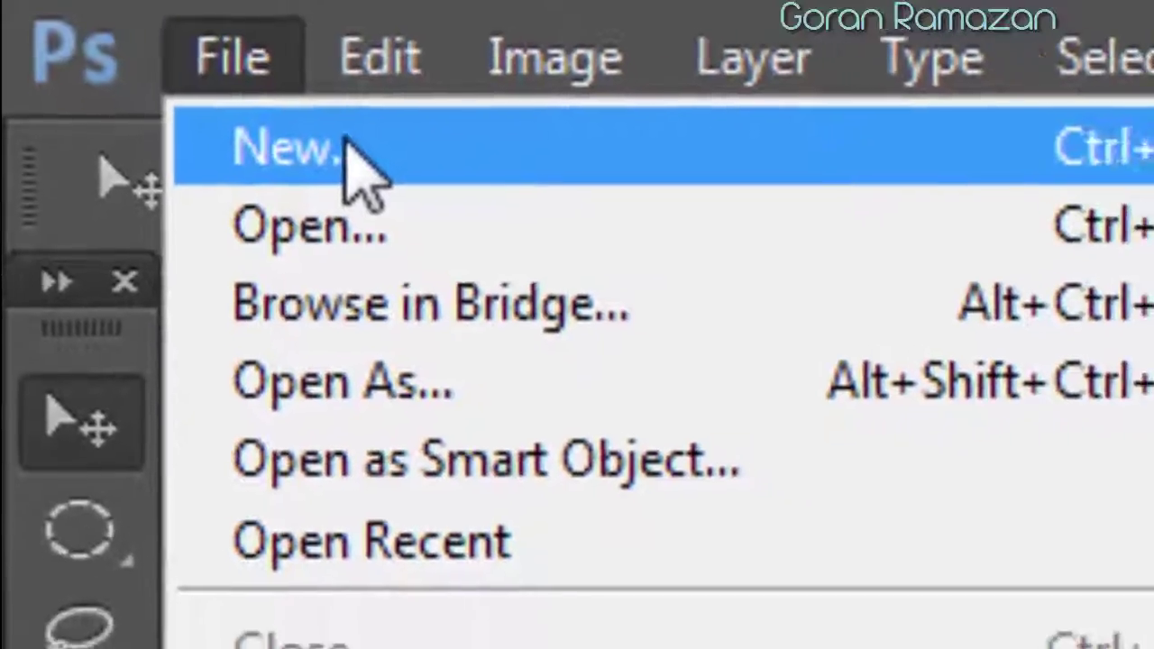
left_click(325, 171)
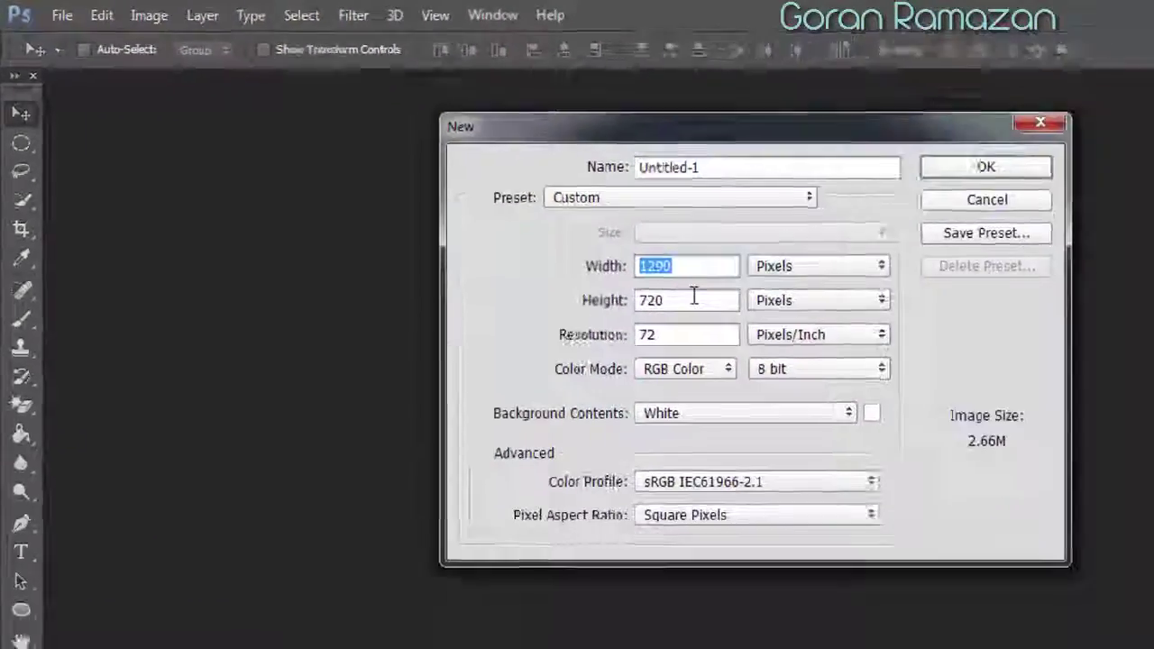
key("Tab")
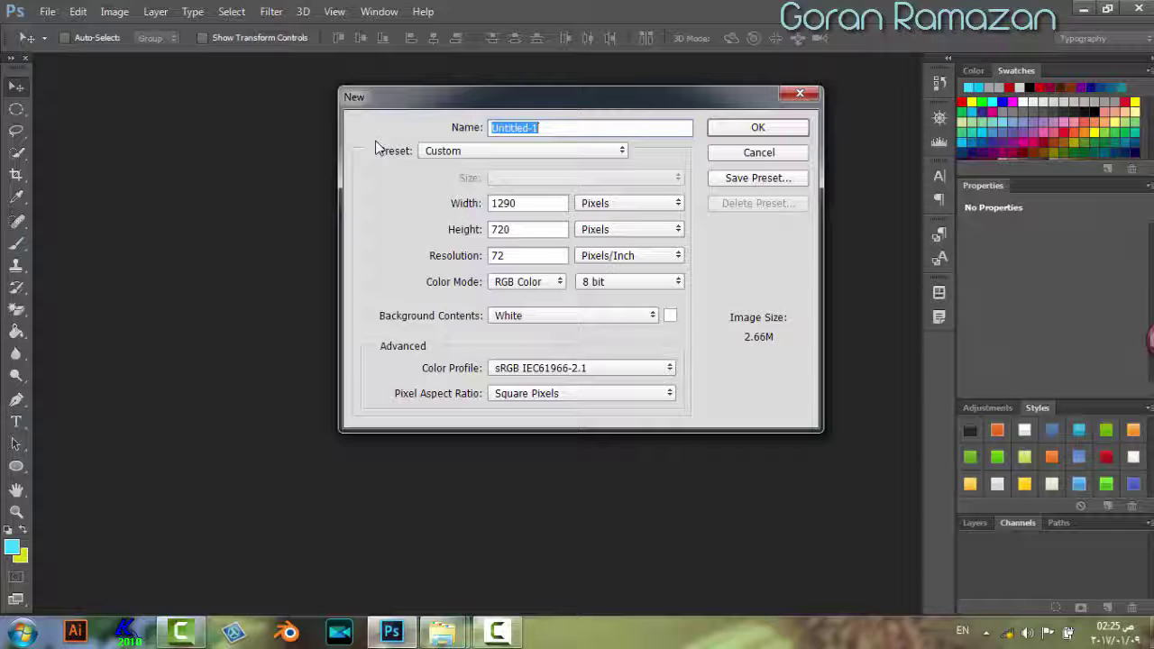
type("1")
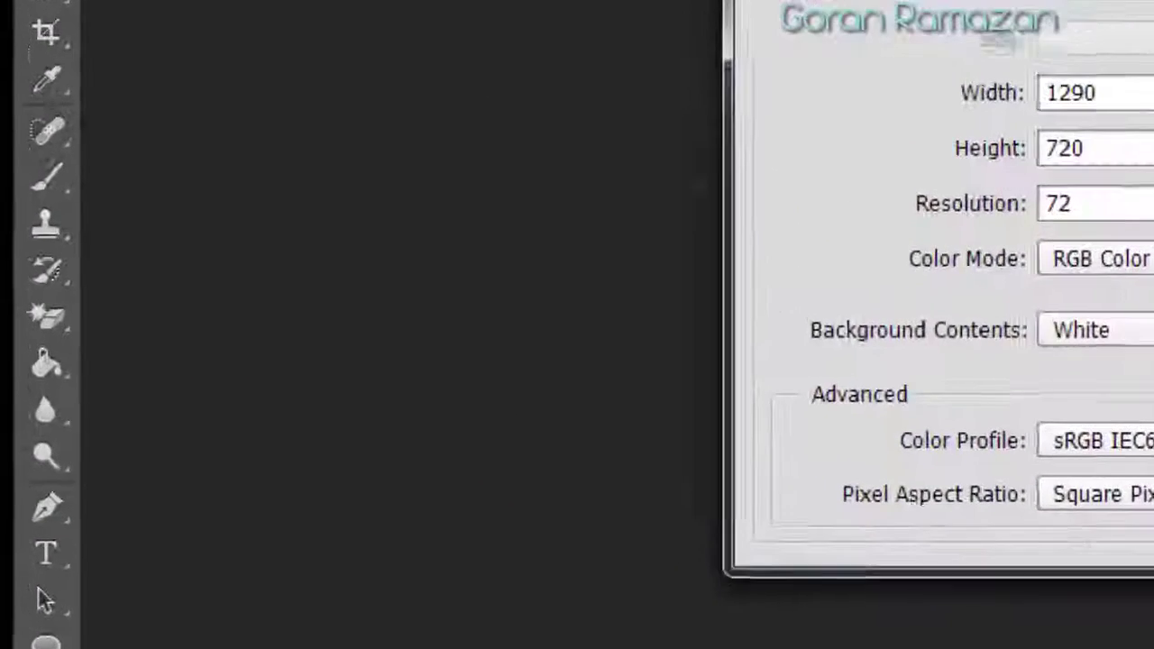
left_click(741, 130)
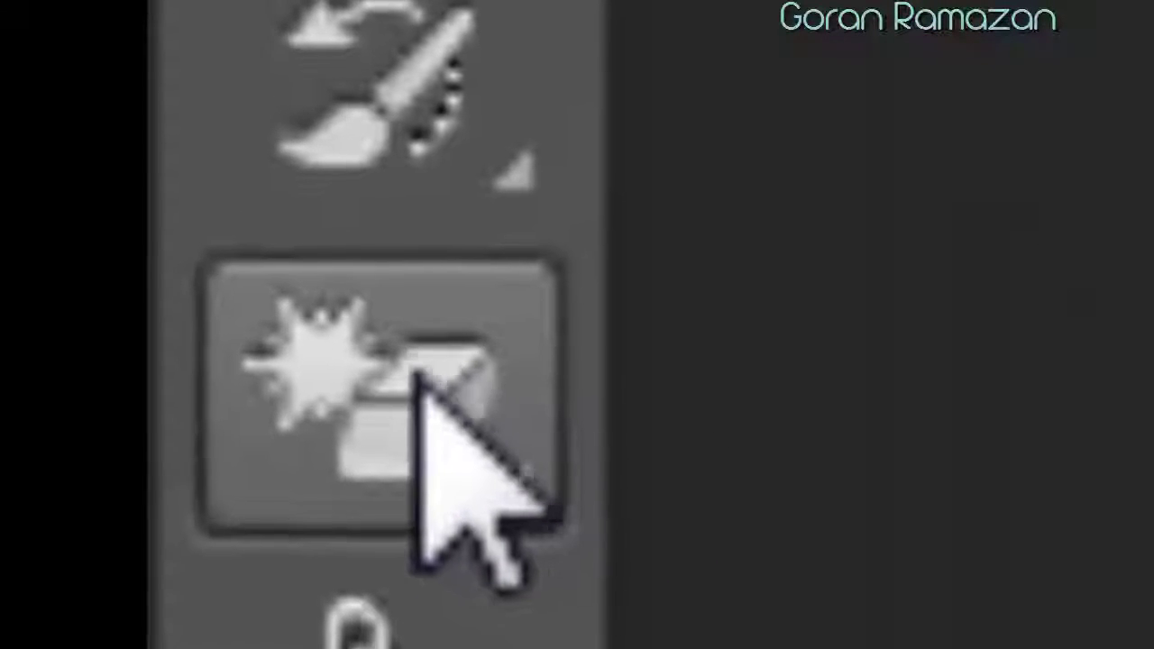
Erase the white background with the Magic Eraser, leaving a transparent Layer 0
left_click(347, 338)
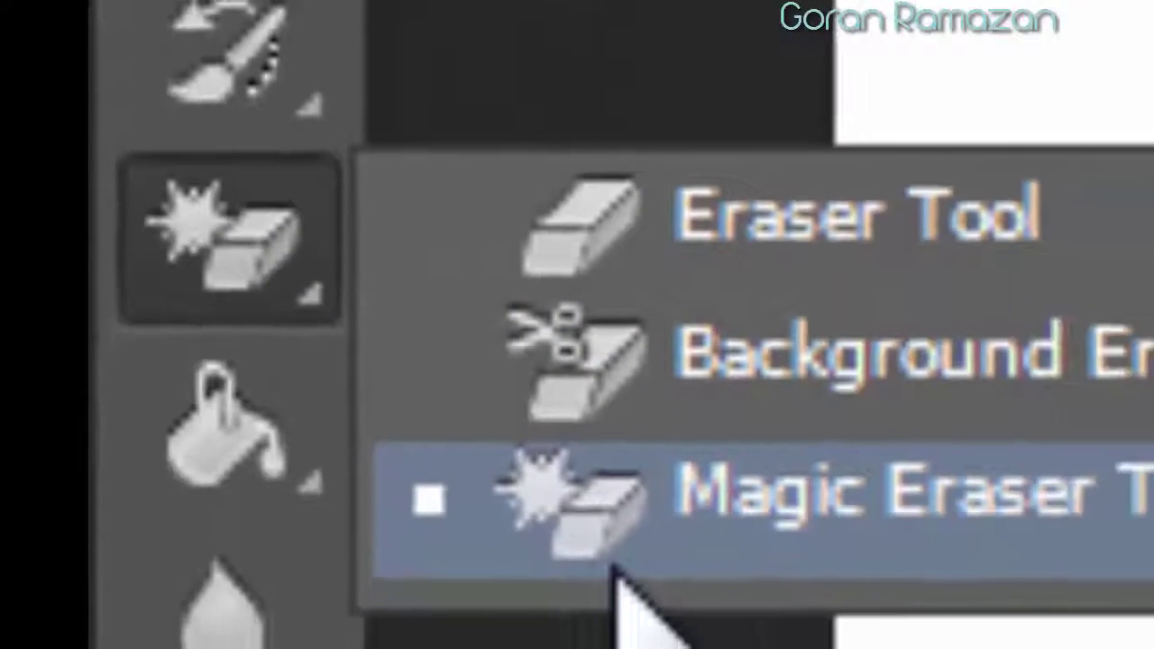
left_click(618, 541)
left_click(213, 310)
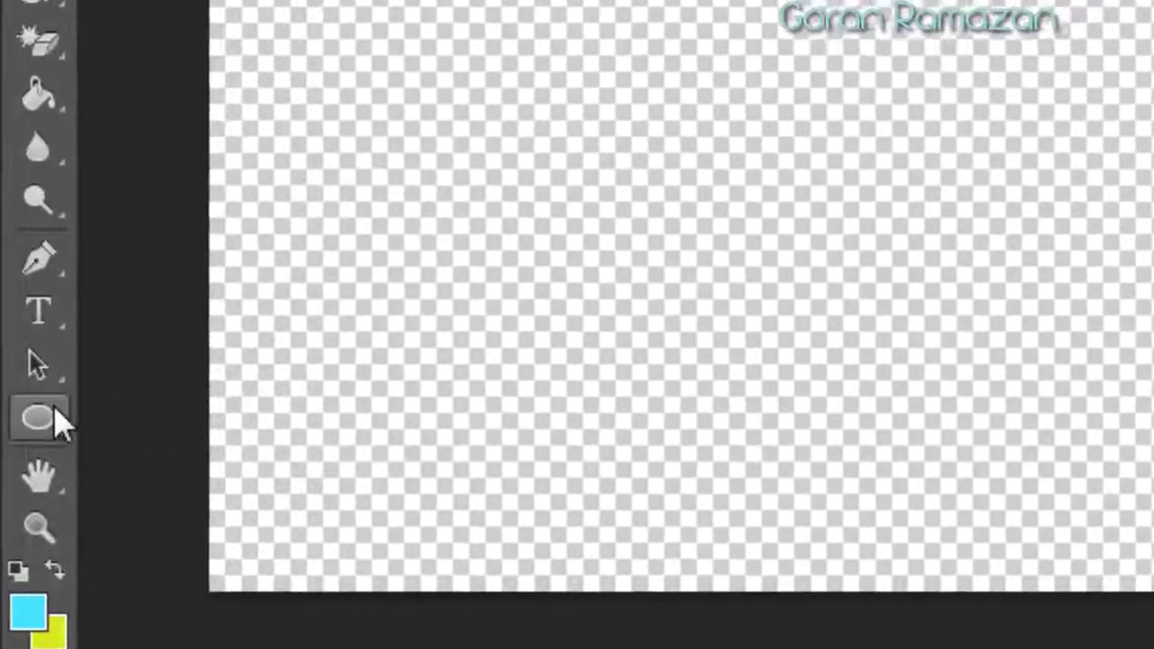
Draw a grey 673 × 293 px rectangle at X 118, Y 259 with the Rectangle Tool
left_click(53, 423)
right_click(59, 423)
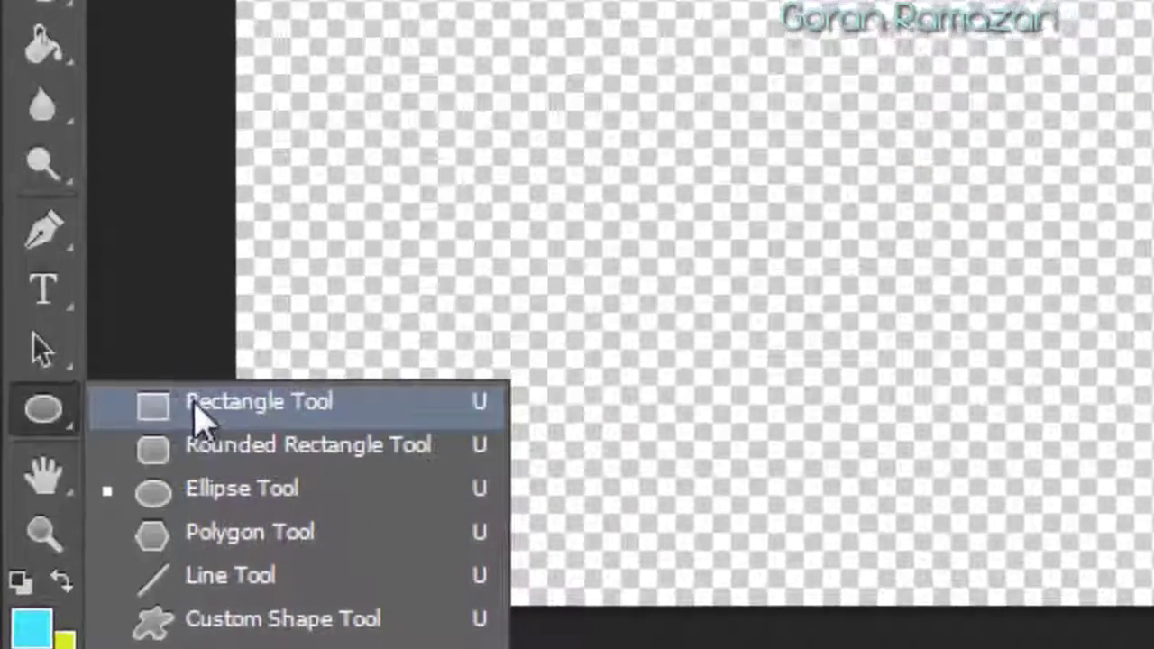
left_click(197, 410)
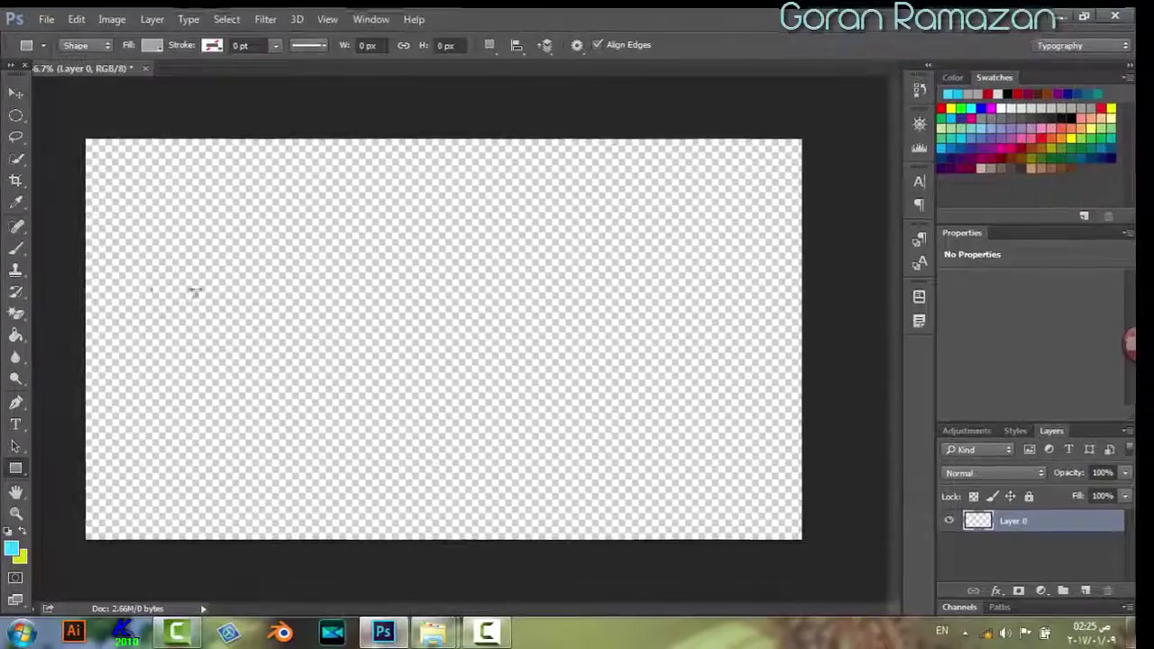
left_click_drag(151, 278, 449, 452)
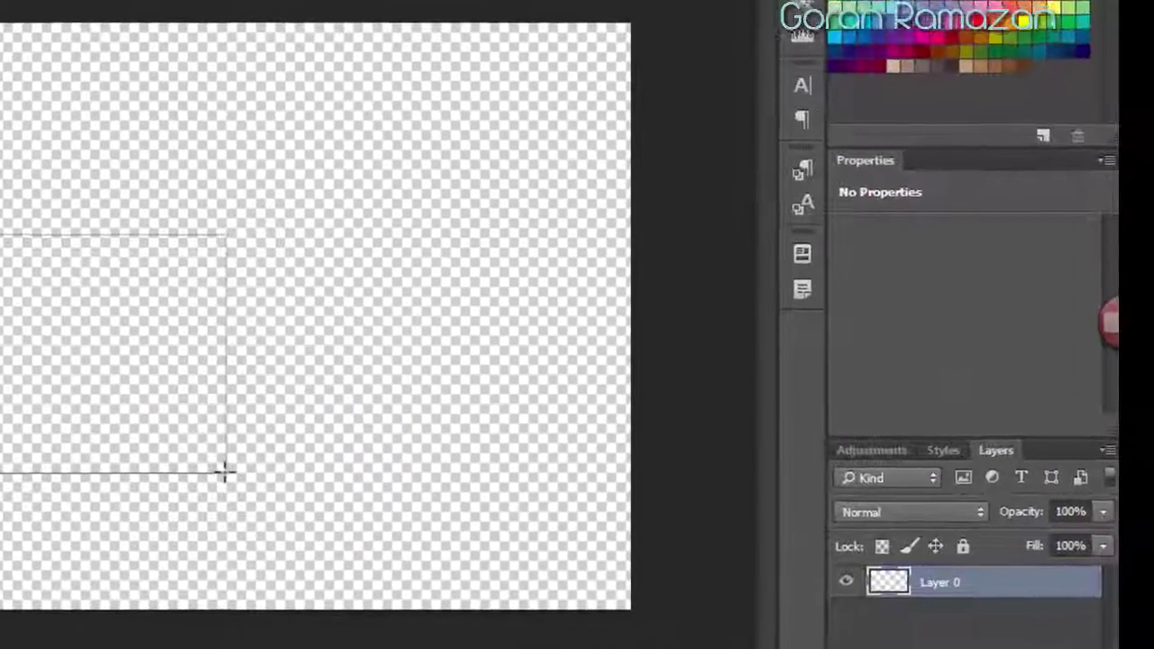
left_click_drag(269, 468, 270, 469)
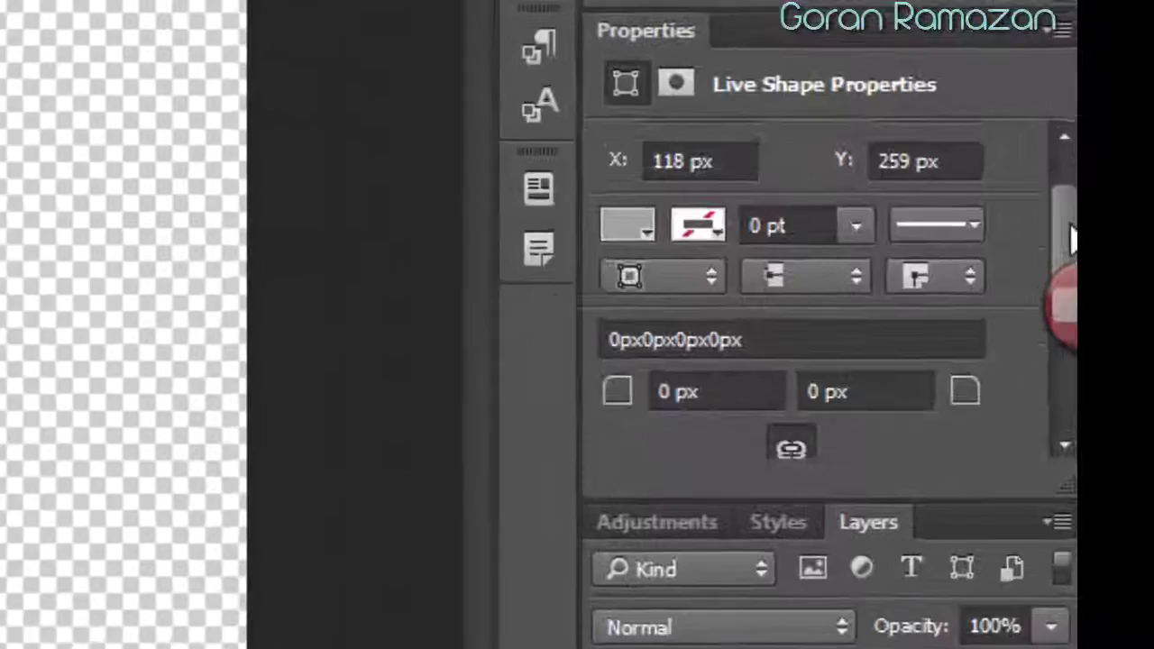
left_click_drag(1055, 207, 1057, 261)
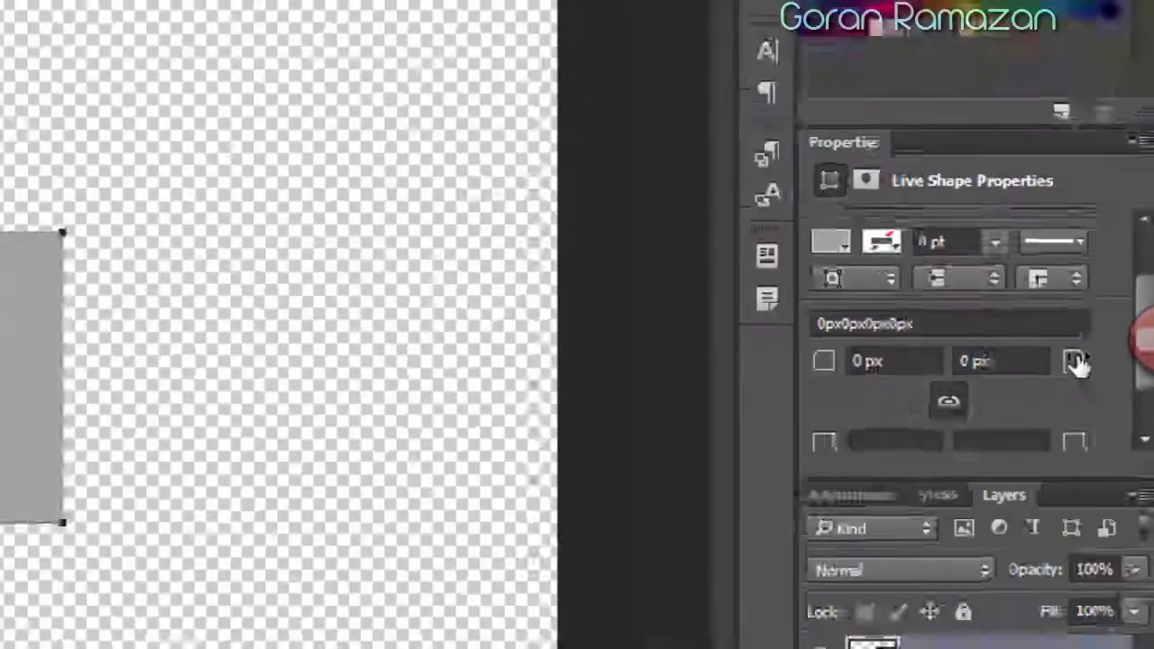
Unlink the rectangle's corner radii and set them to 101, 0, 140 and 81 px
left_click(1096, 352)
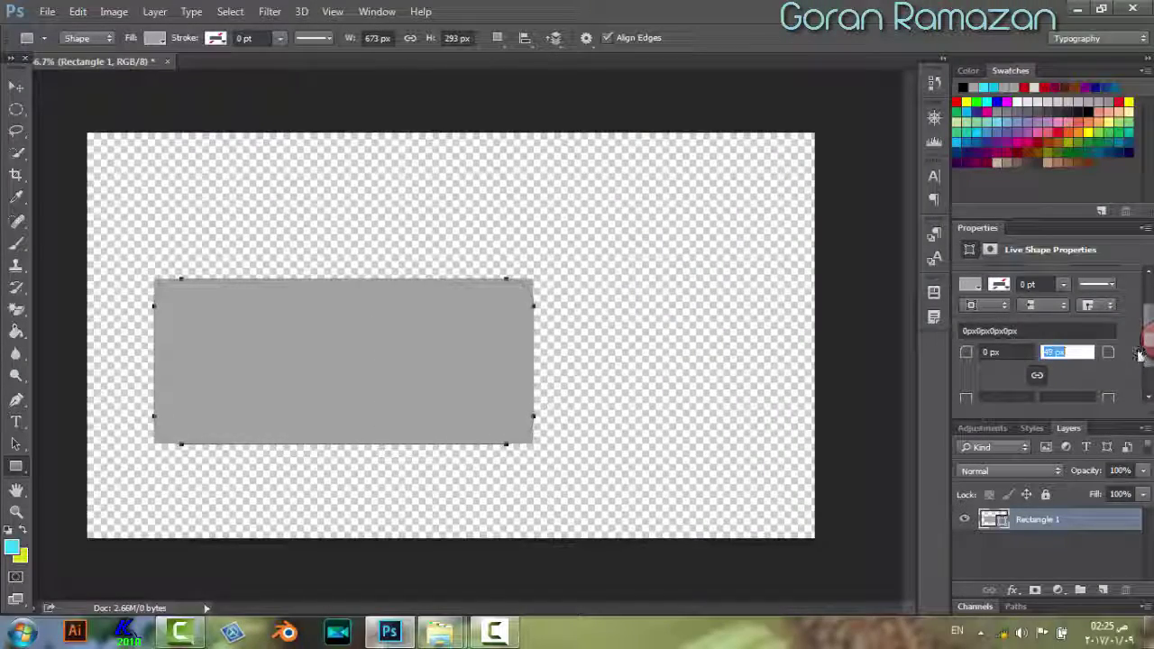
left_click(1037, 376)
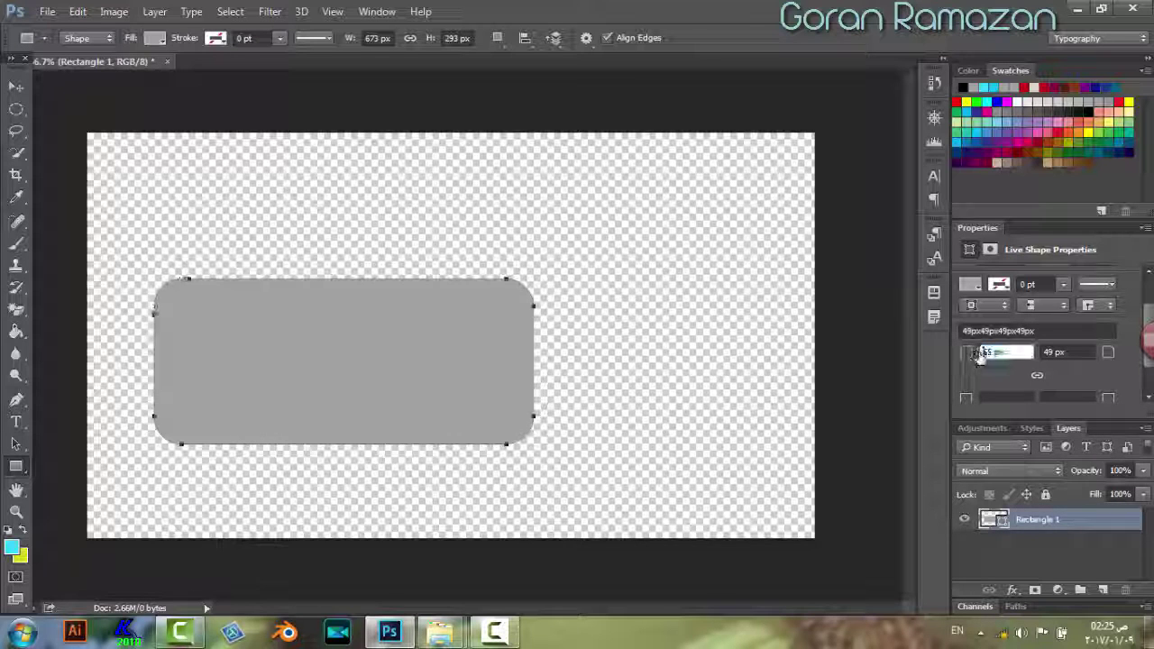
type("150")
key("Return")
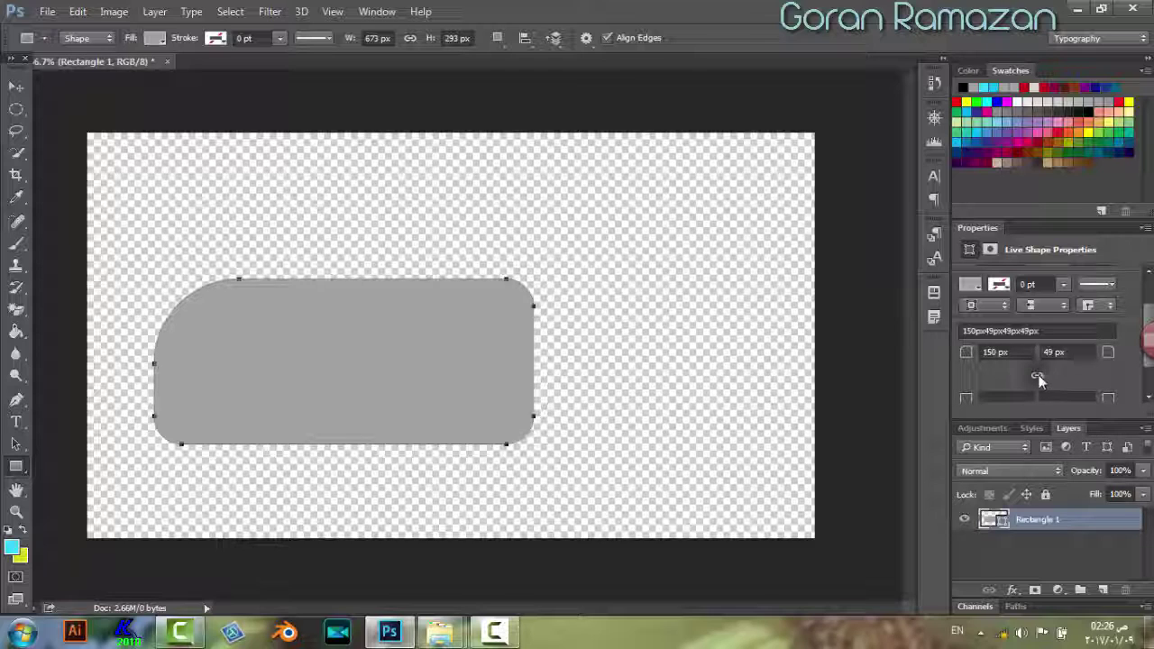
left_click_drag(1106, 397, 1034, 380)
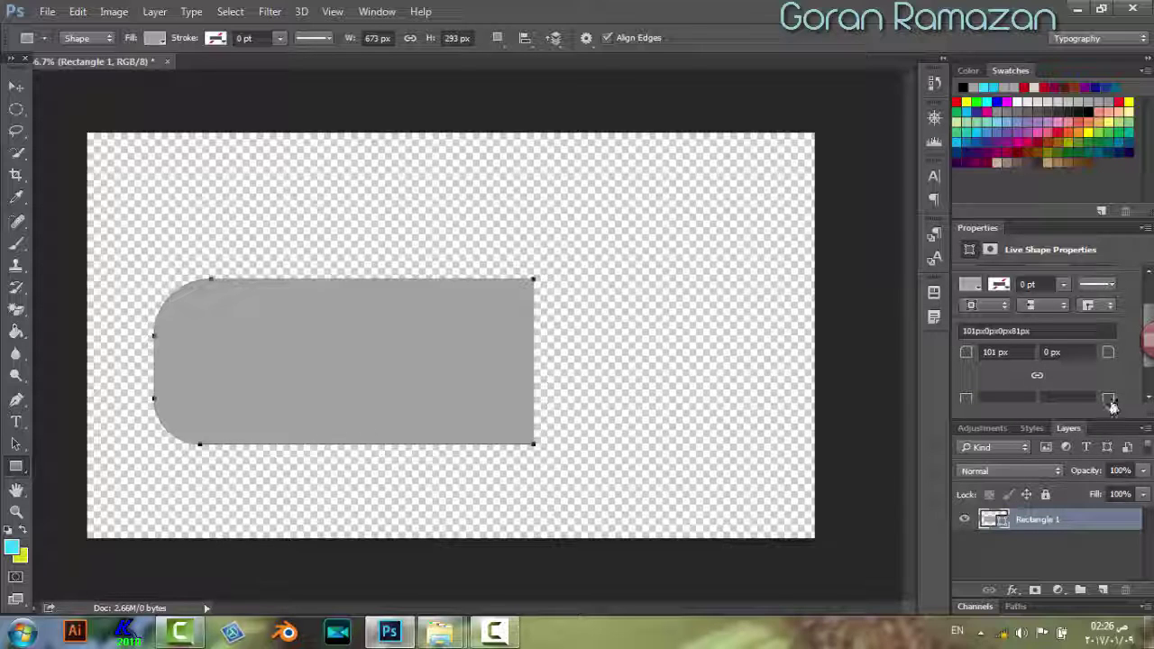
scroll(1149, 392, "down", 2)
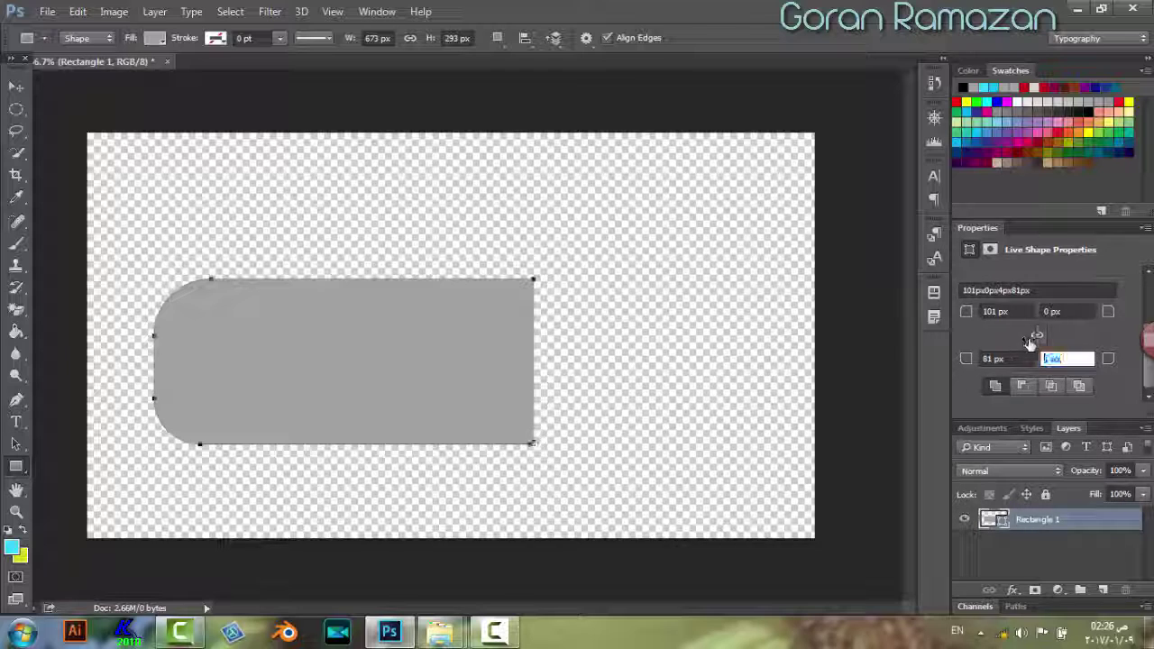
type("140")
key("Return")
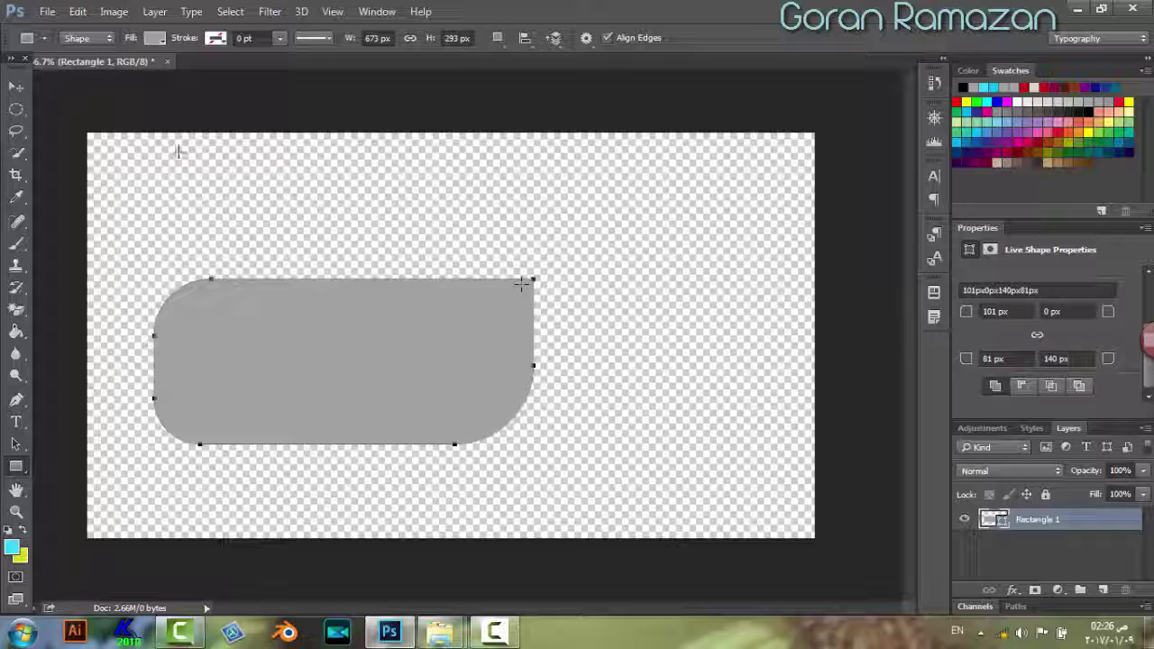
left_click(16, 85)
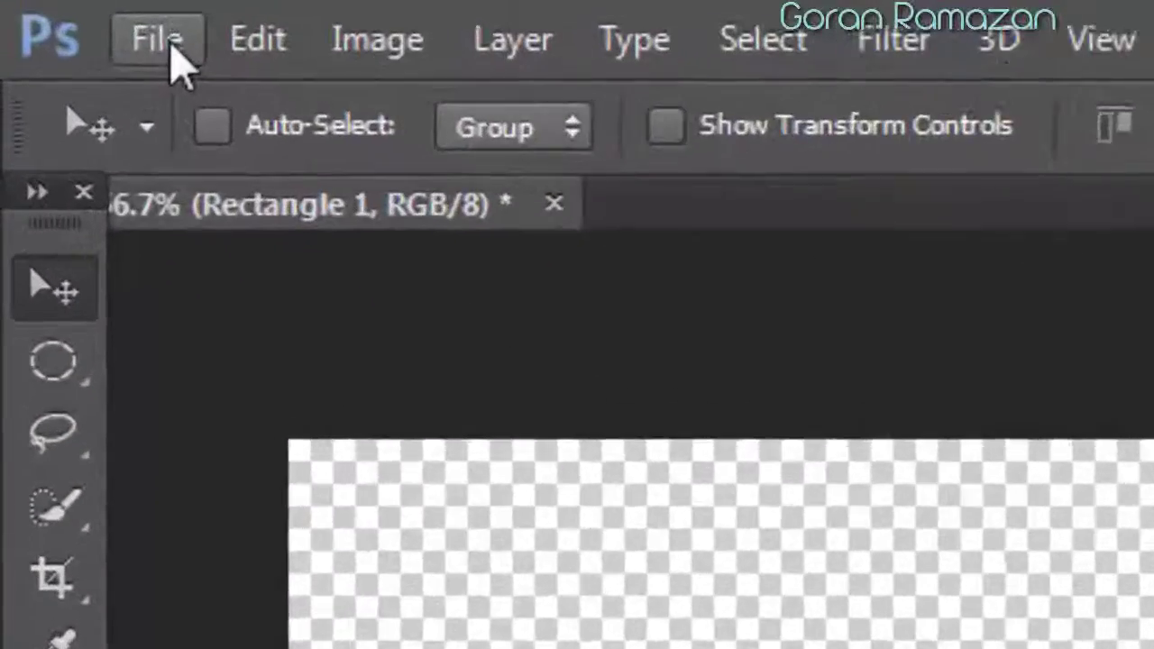
Open the flag portrait photo 5b0d1ffb75a311d6a87434f76346a879.jpg
left_click(50, 12)
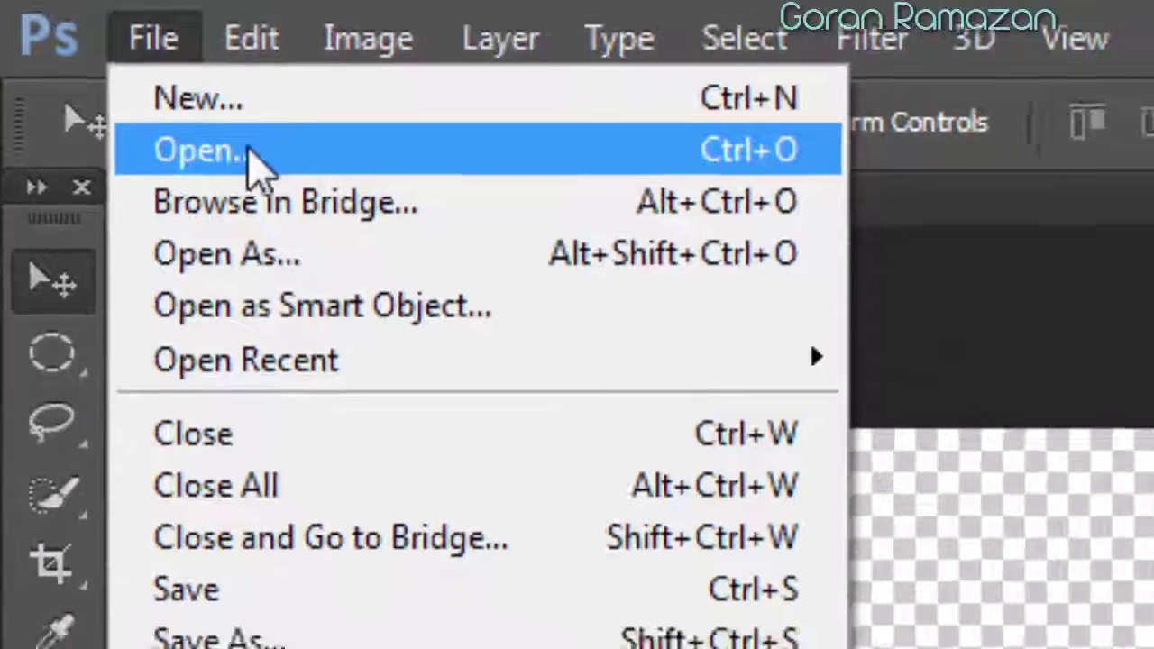
left_click(217, 158)
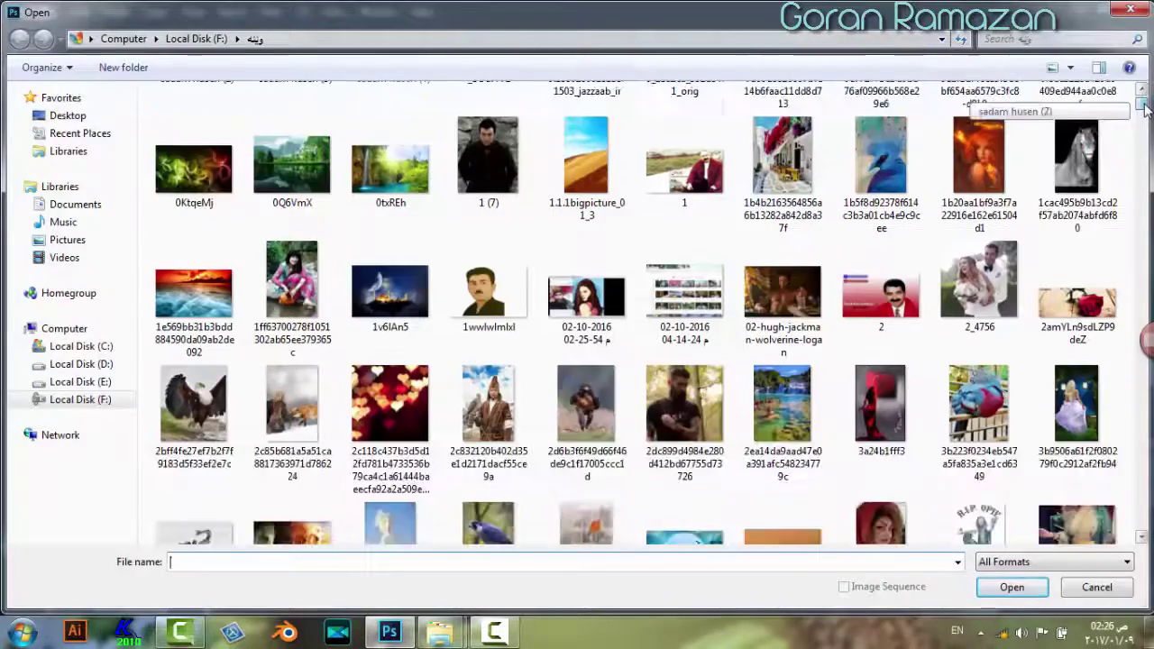
left_click_drag(1143, 106, 1144, 129)
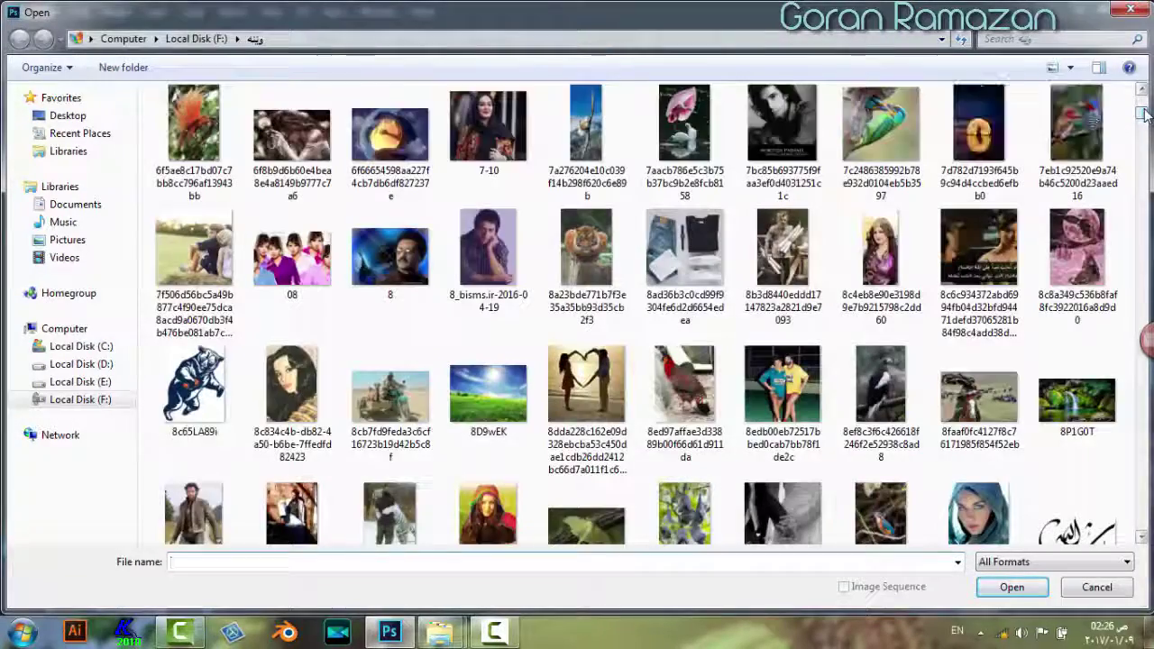
mouse_move(1143, 120)
left_mouse_down()
mouse_move(1145, 102)
mouse_move(1140, 131)
left_mouse_up()
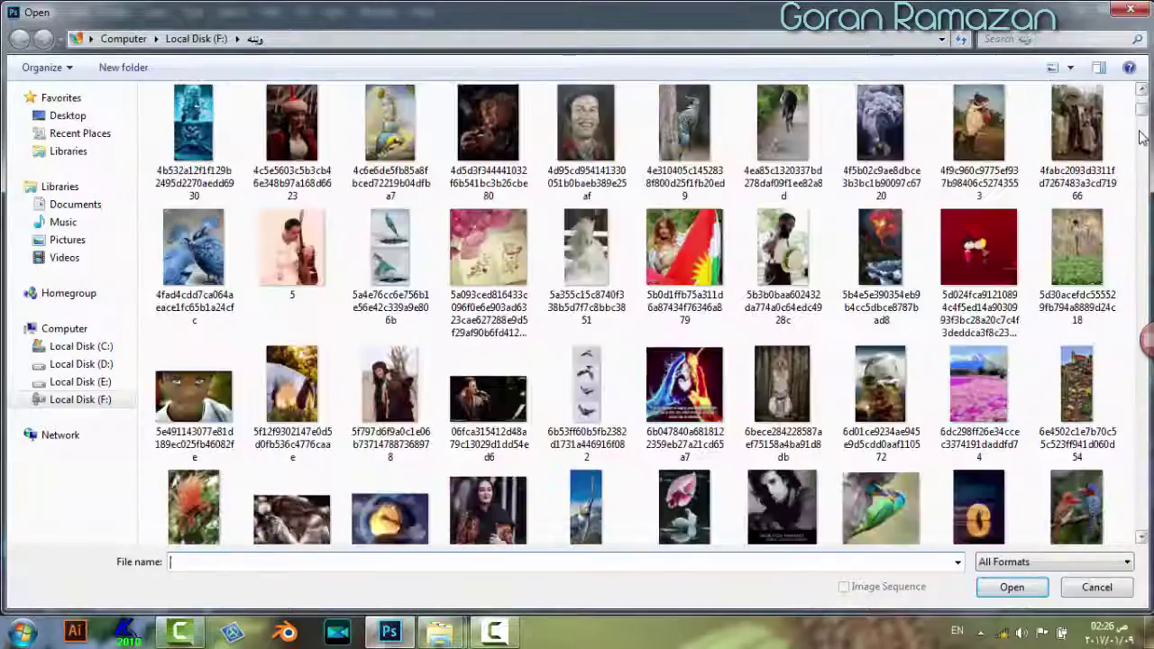
double_click(683, 248)
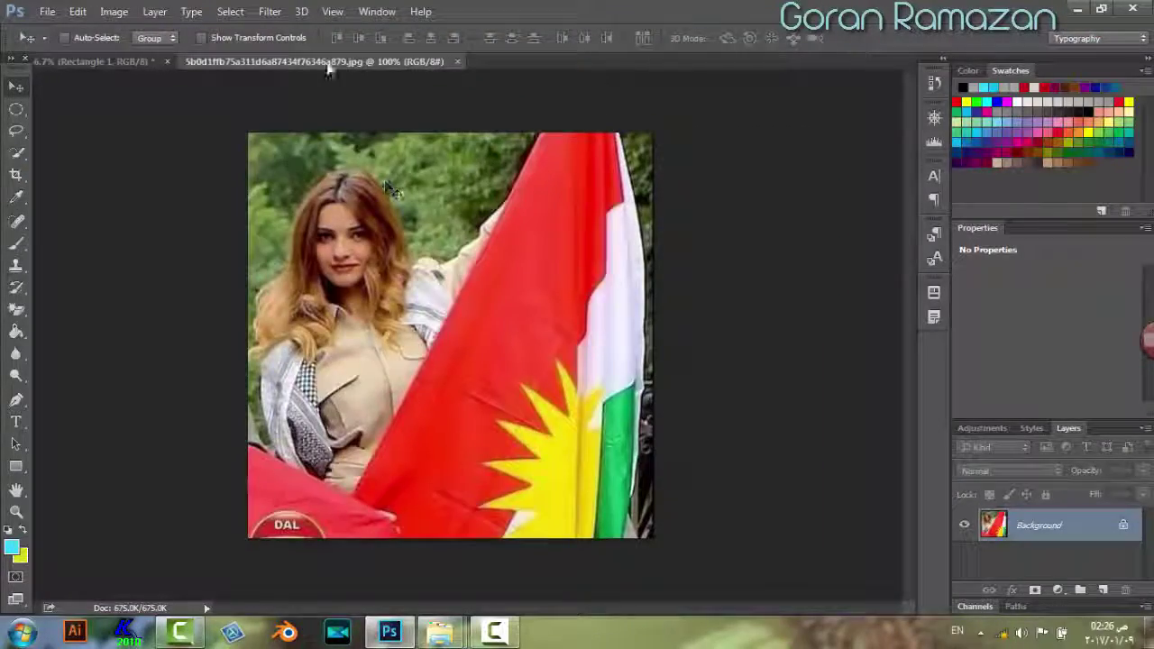
Drag the flag photo into the rounded-rectangle document as Layer 1
left_click_drag(327, 65, 518, 200)
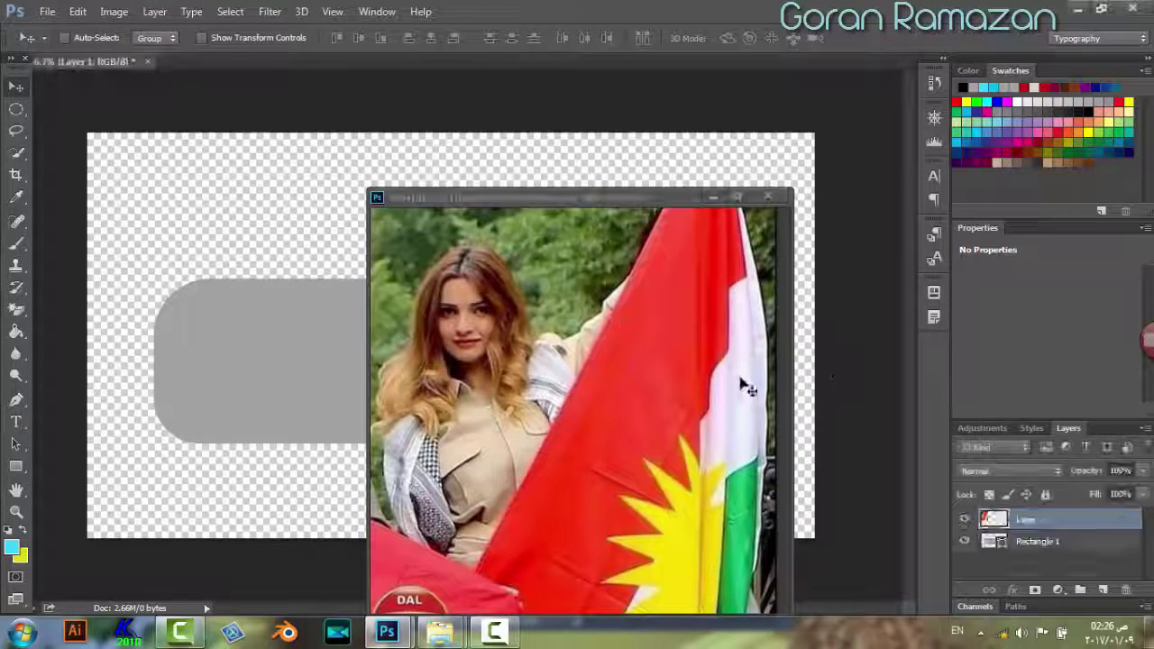
left_click(769, 198)
left_click_drag(242, 283, 434, 338)
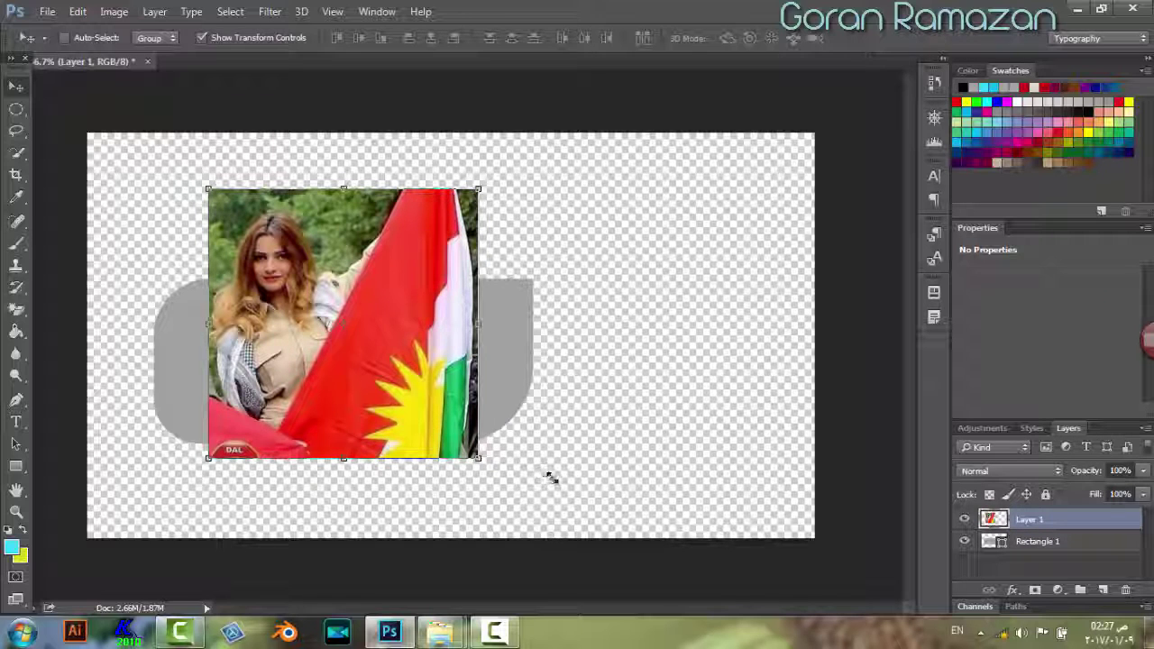
Scale the photo to 145.42% × 119.17% and position it over the grey shape
mouse_move(549, 477)
left_mouse_down()
mouse_move(501, 463)
mouse_move(602, 510)
left_mouse_up()
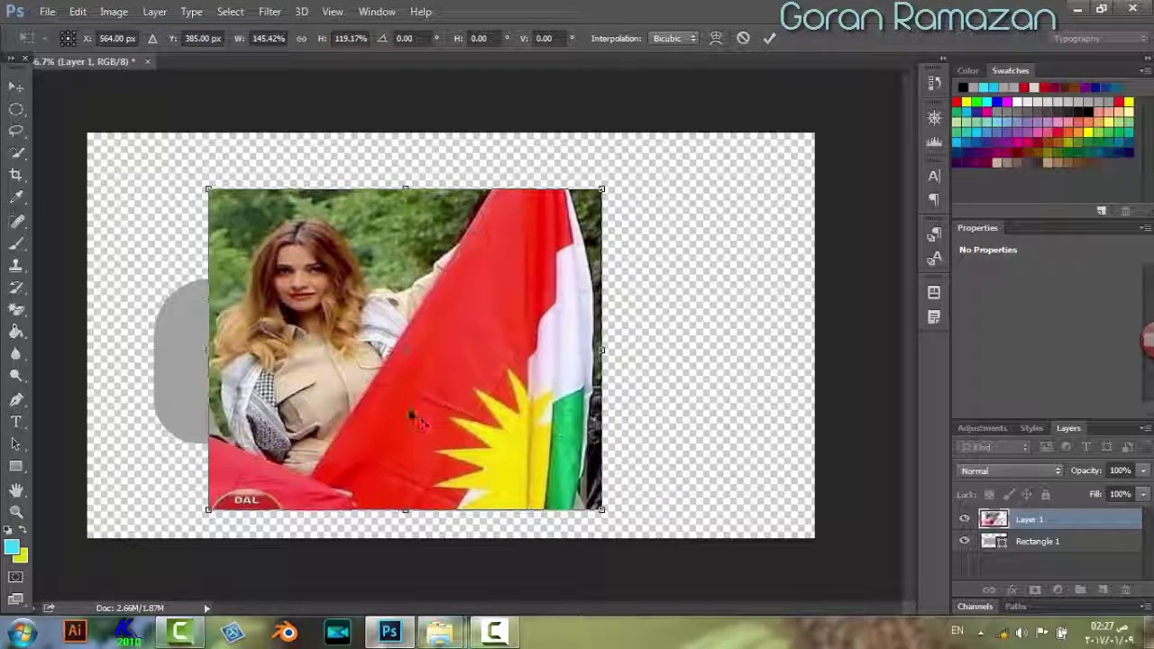
left_click_drag(412, 416, 354, 443)
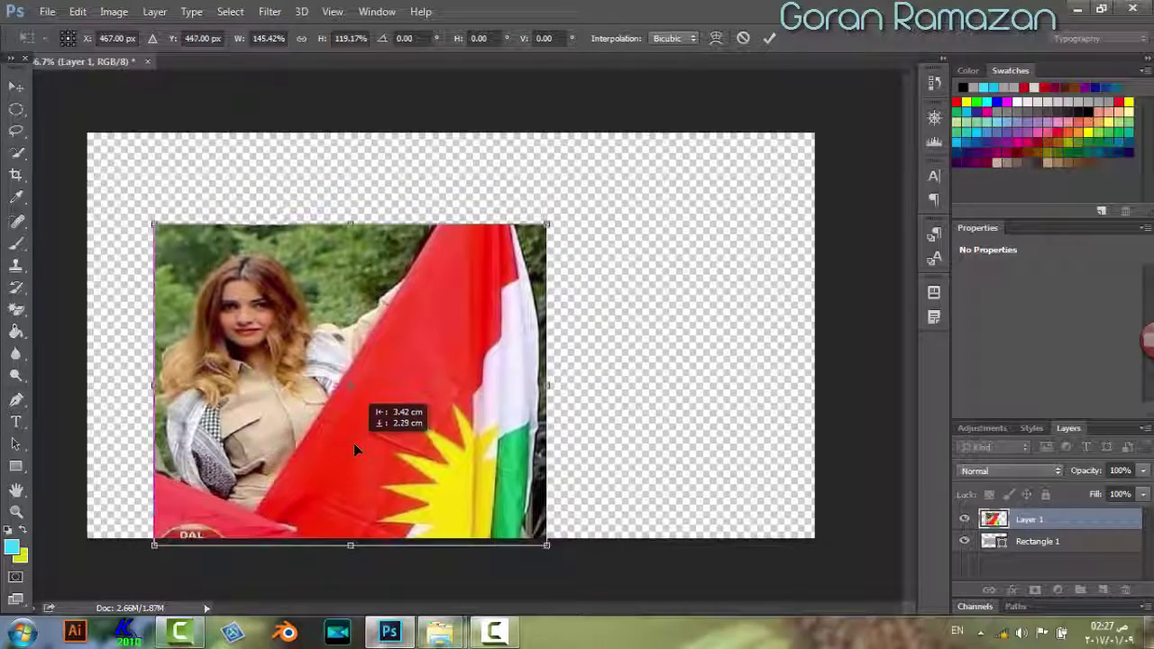
left_click_drag(353, 443, 357, 482)
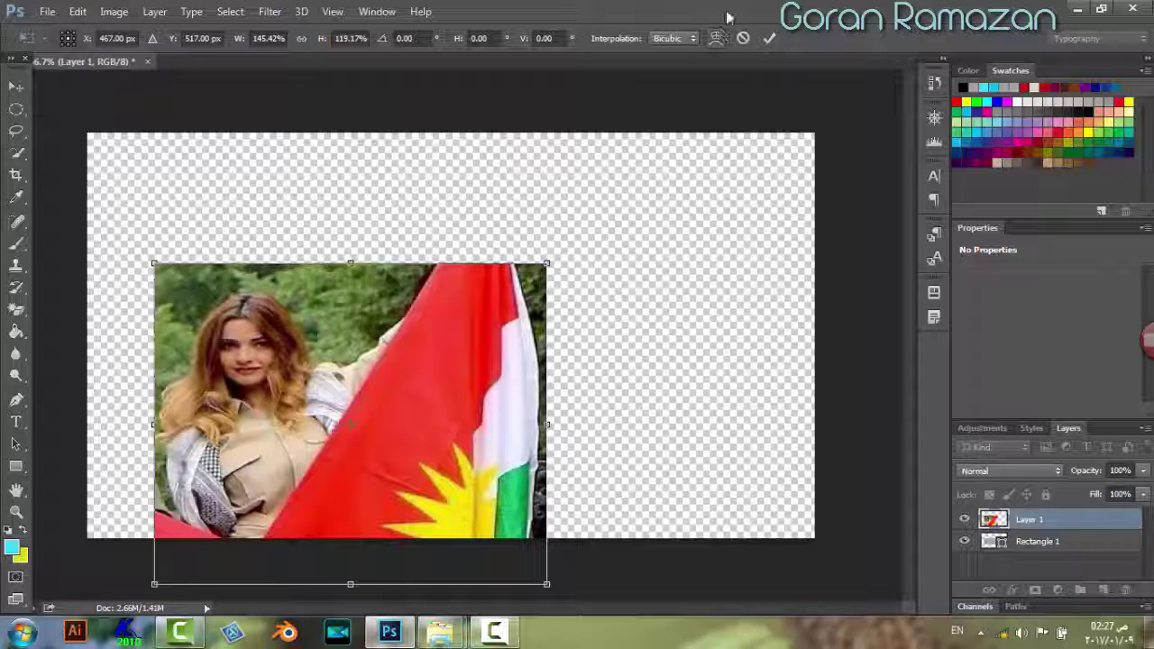
left_click(772, 40)
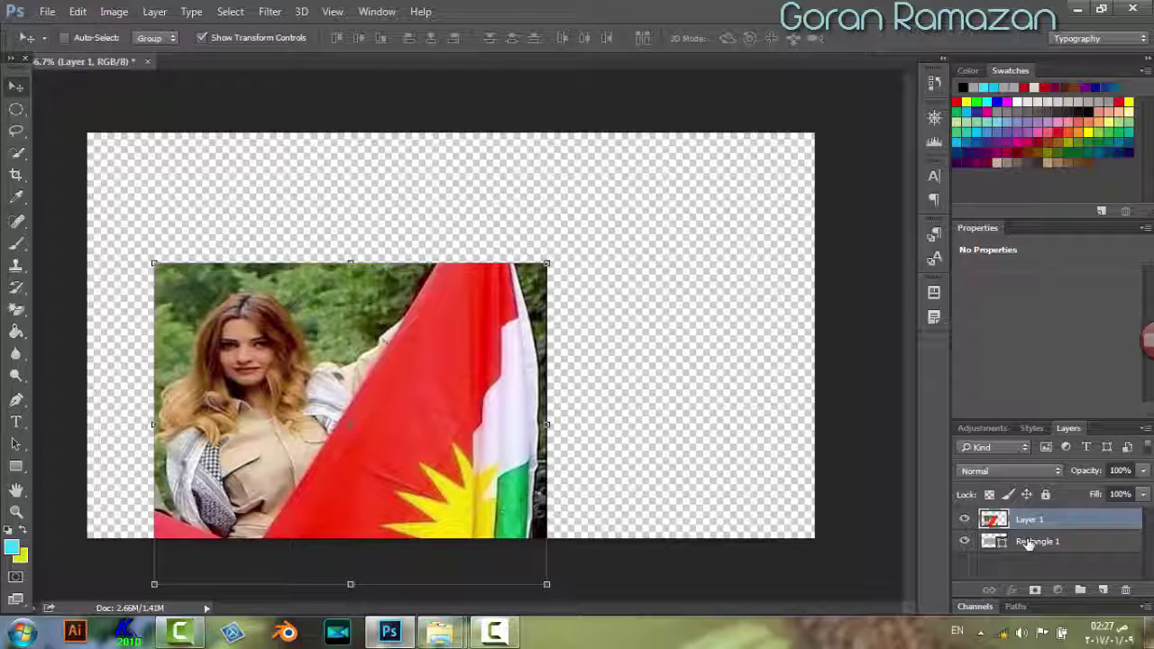
Place the photo layer below Rectangle 1 and enlarge the rectangle across the photo
left_click_drag(1025, 533, 1024, 521)
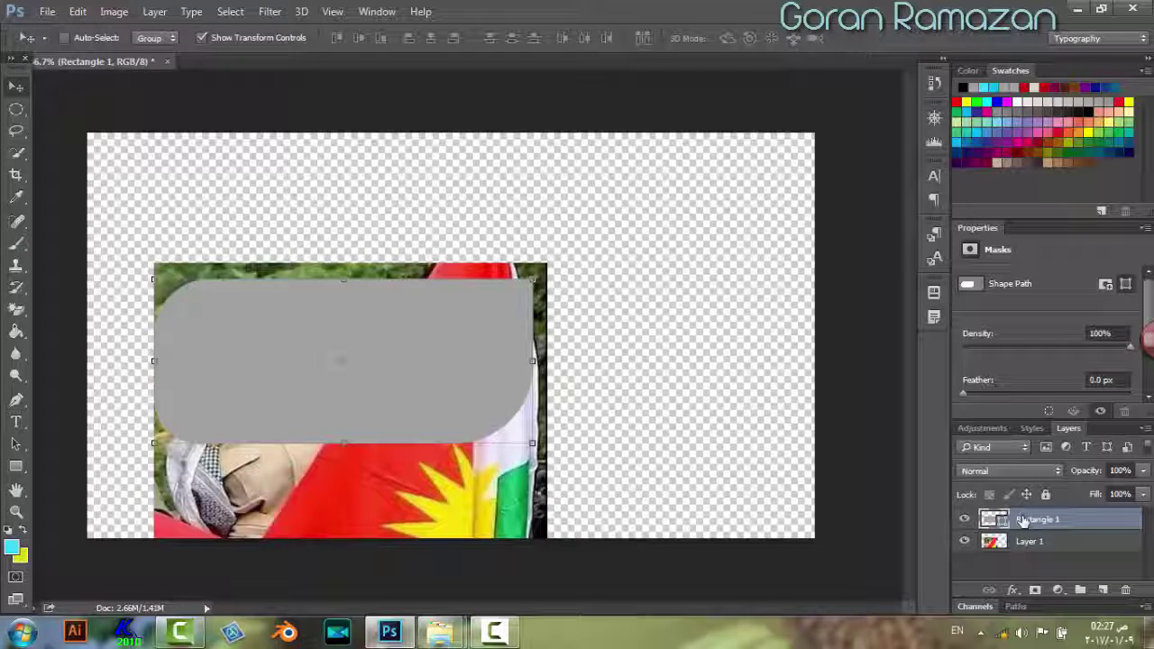
left_click_drag(530, 443, 547, 487)
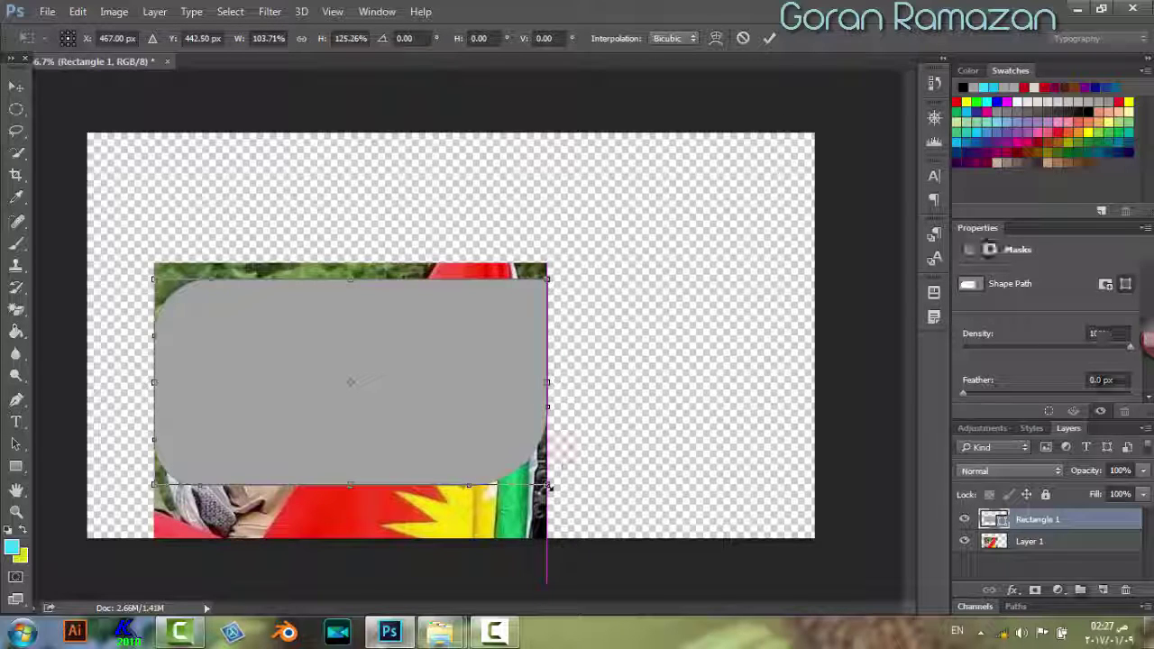
left_click(769, 40)
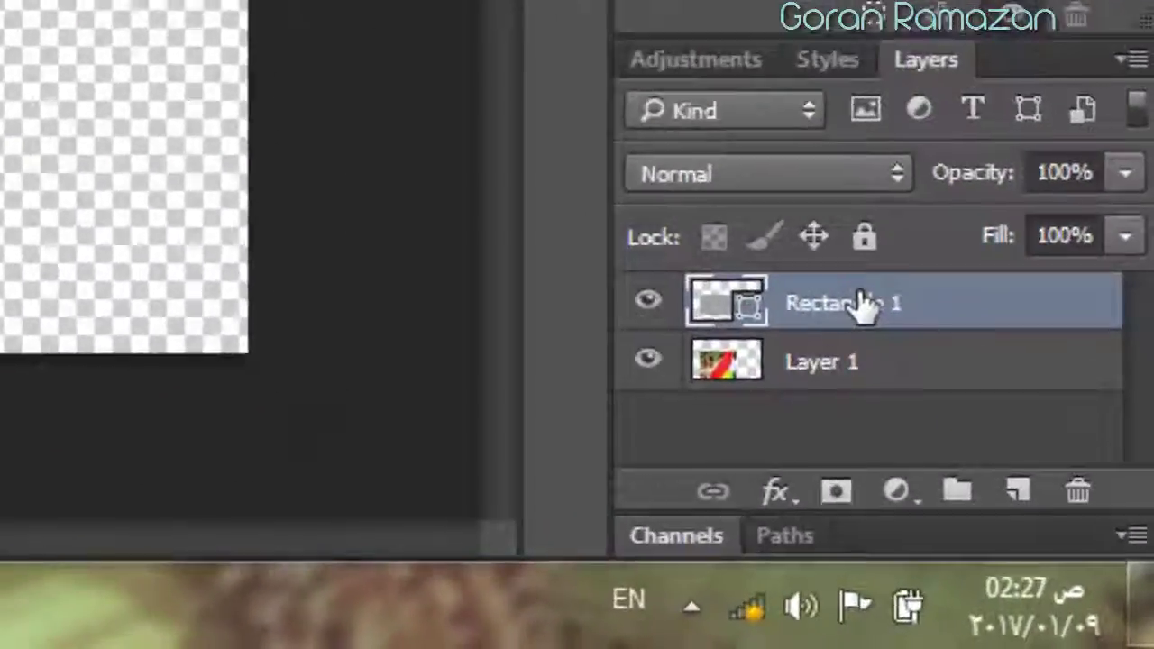
Rasterize Rectangle 1, load its pixels as a selection, and make Layer 1 active
right_click(1041, 519)
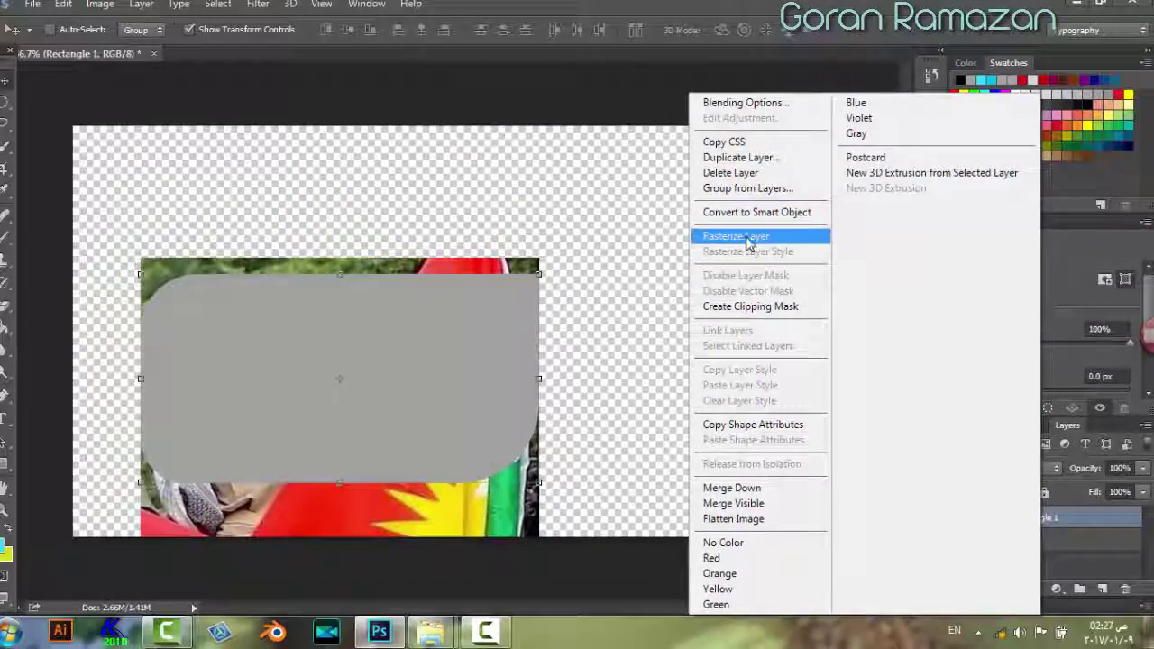
left_click(745, 239)
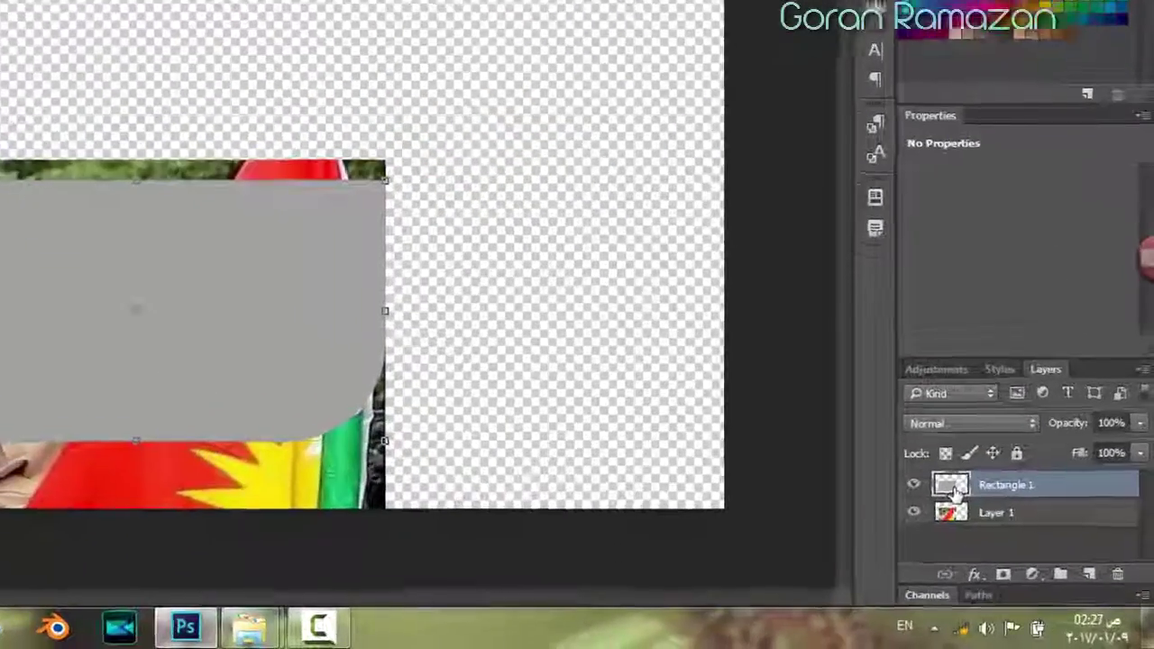
right_click(992, 519)
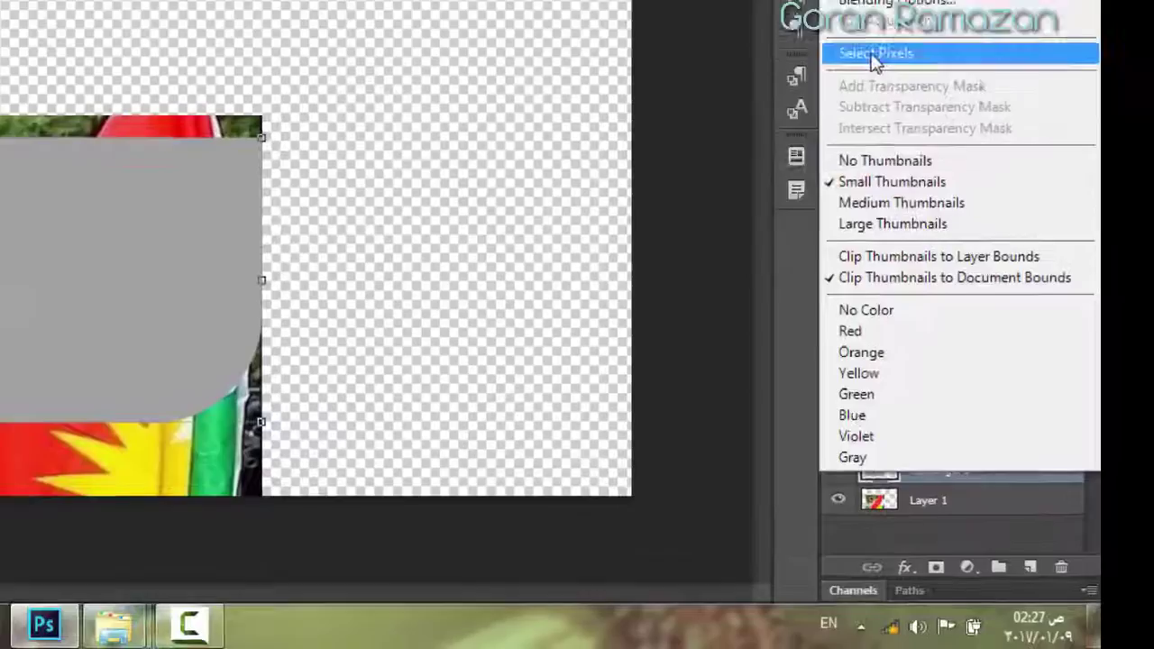
left_click(865, 77)
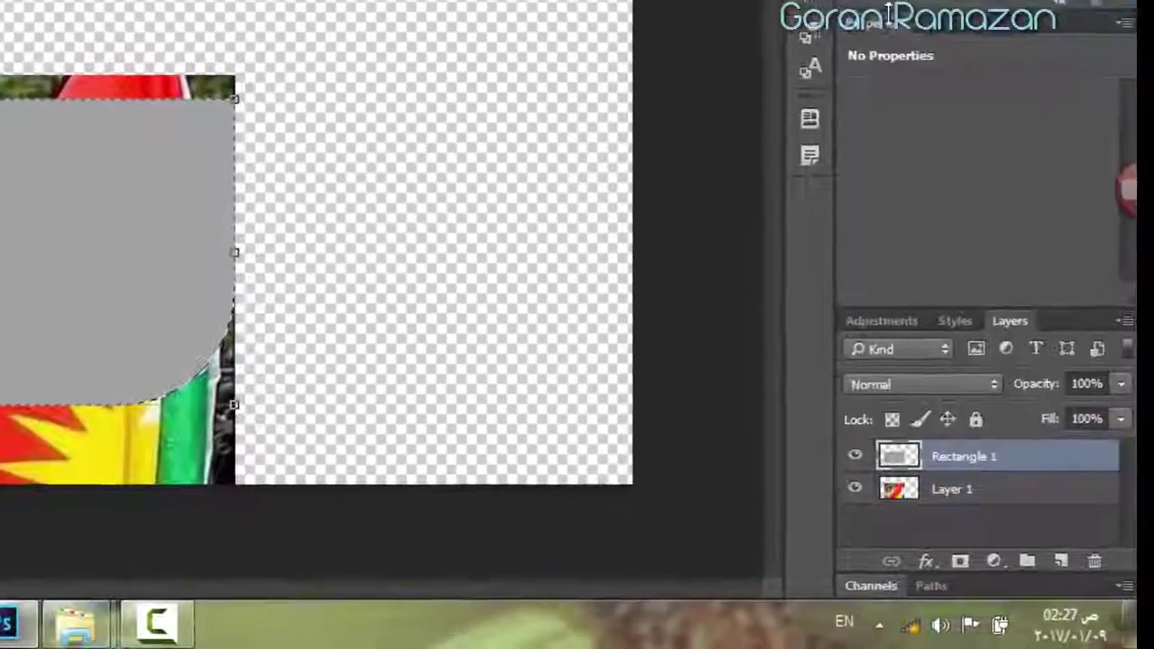
left_click(965, 485)
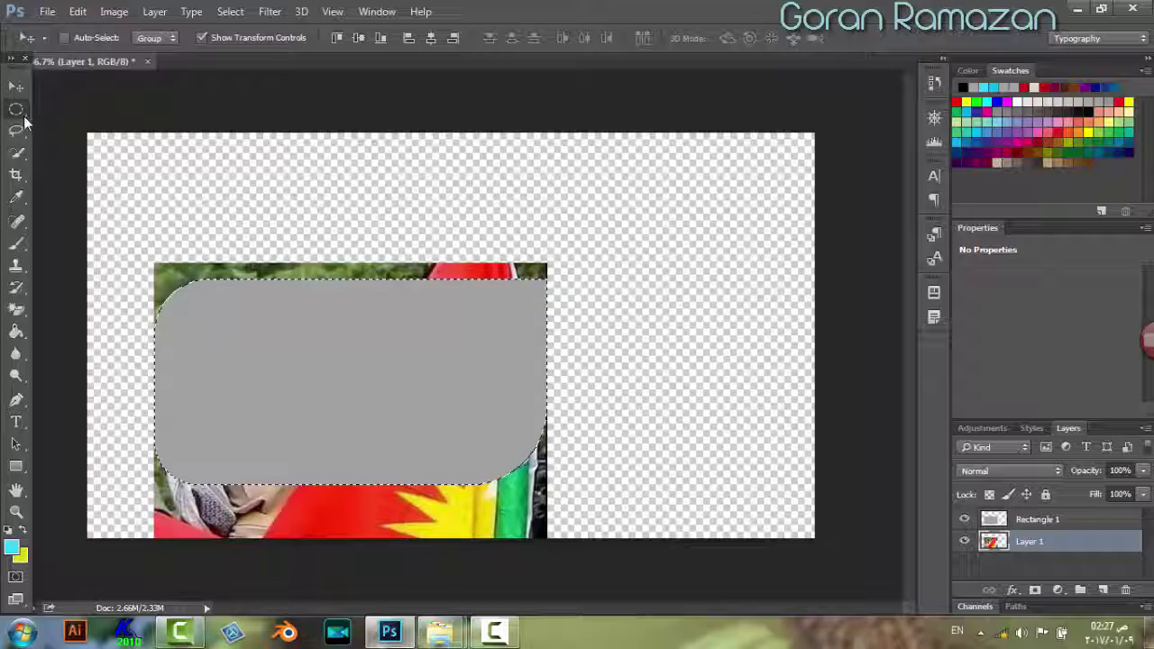
Copy the rounded-rectangle area of the photo onto a new Layer 2
left_click(16, 110)
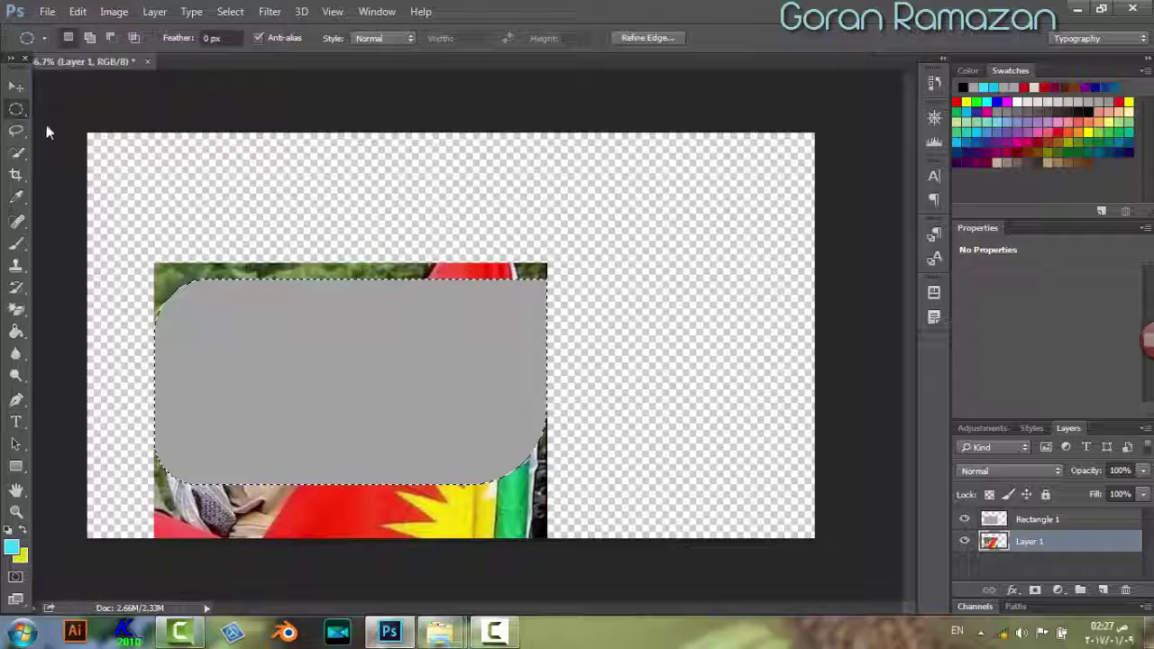
right_click(605, 325)
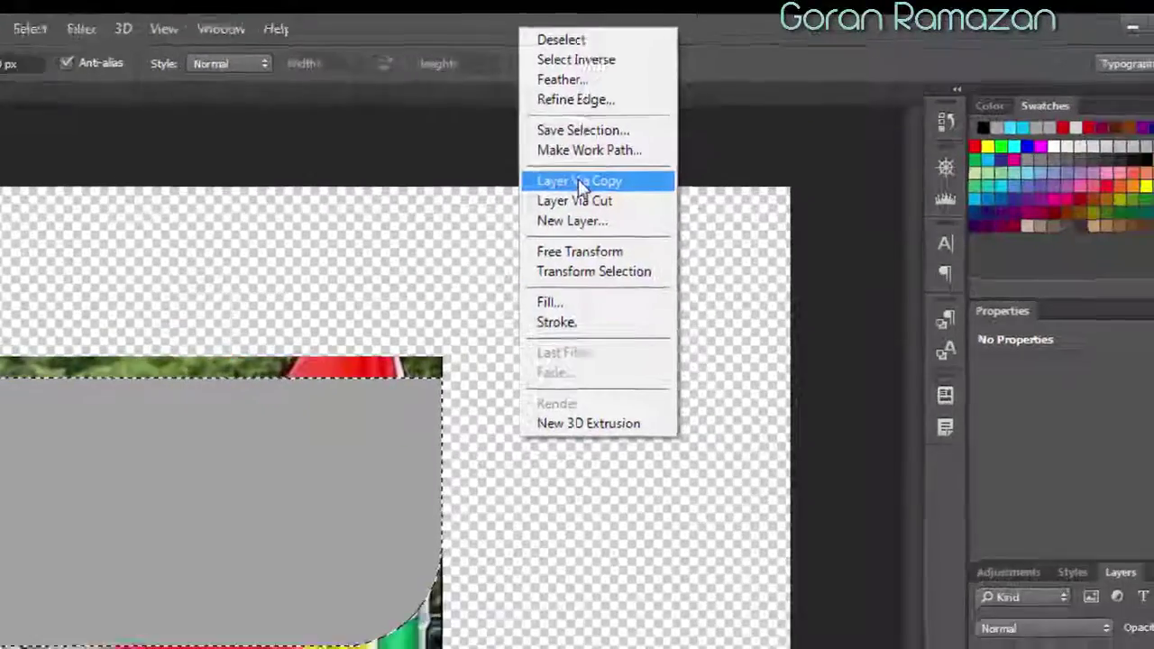
left_click(513, 216)
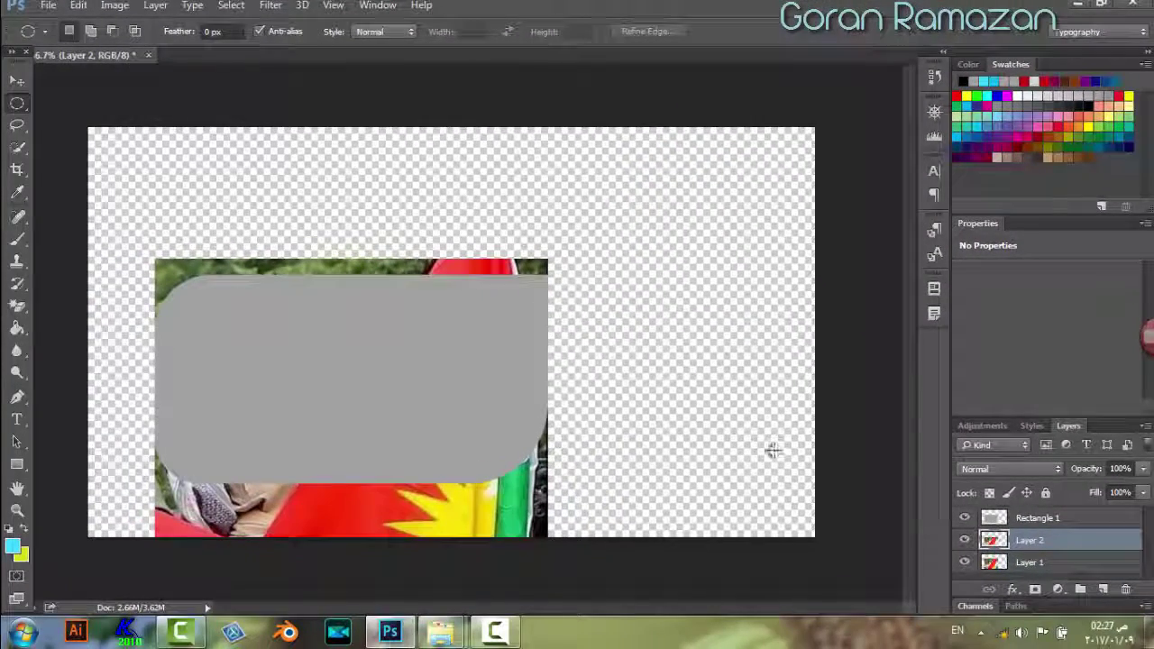
Hide Rectangle 1 and Layer 1, then move the cropped portrait up and right
left_click(16, 82)
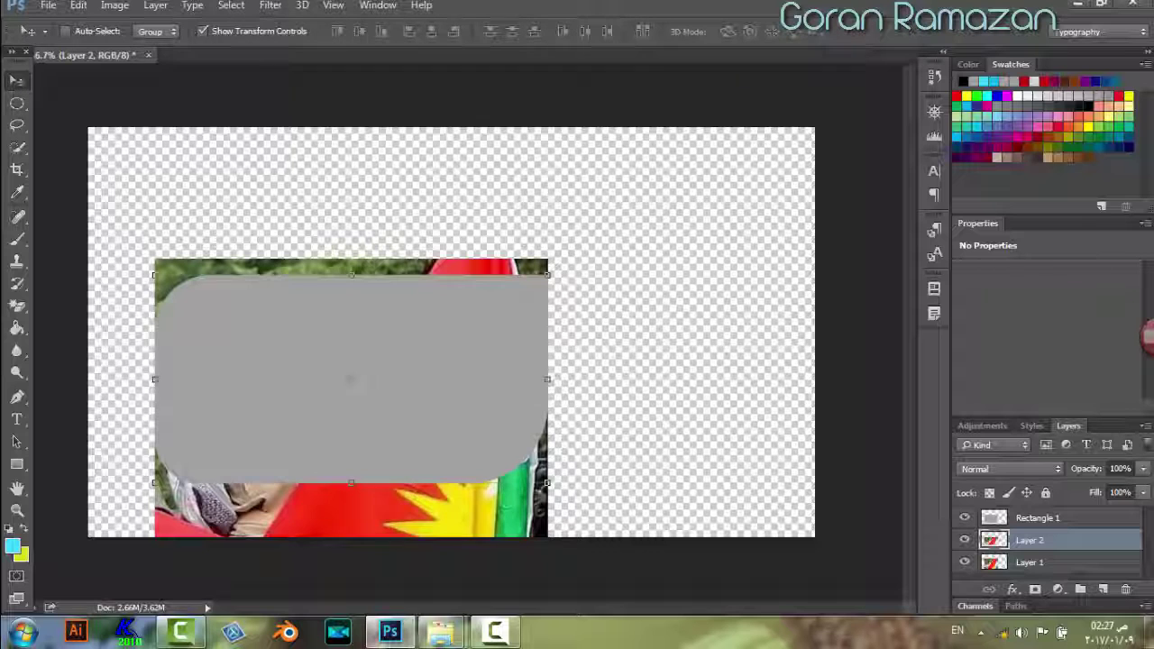
left_click(965, 520)
left_click(965, 562)
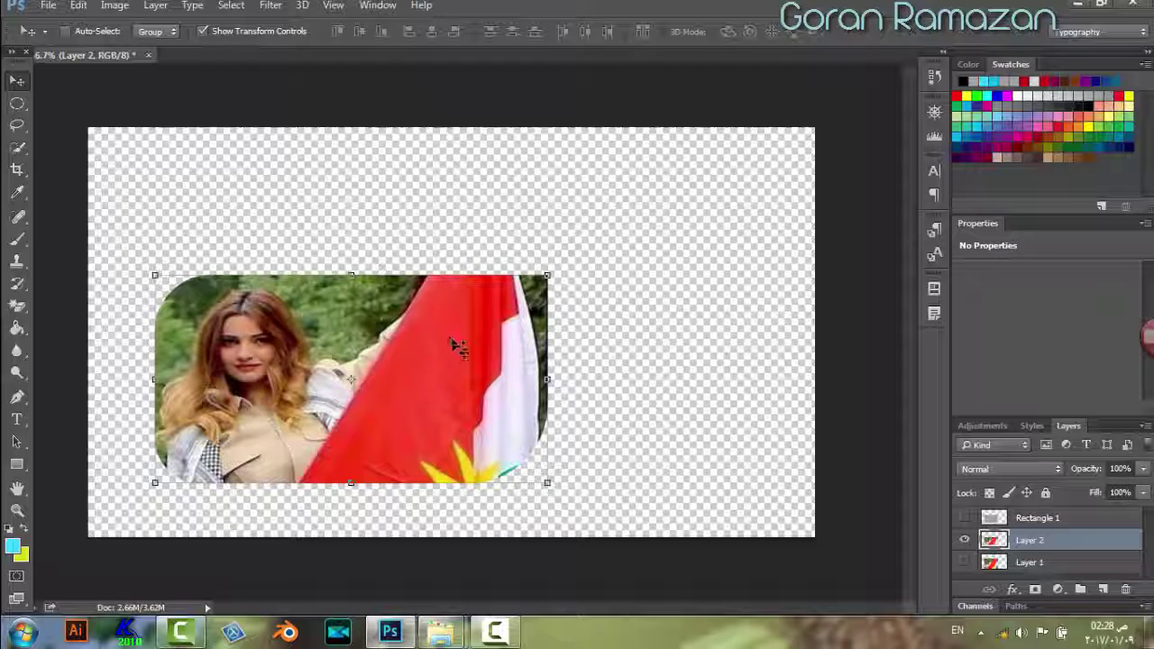
left_click_drag(457, 347, 489, 257)
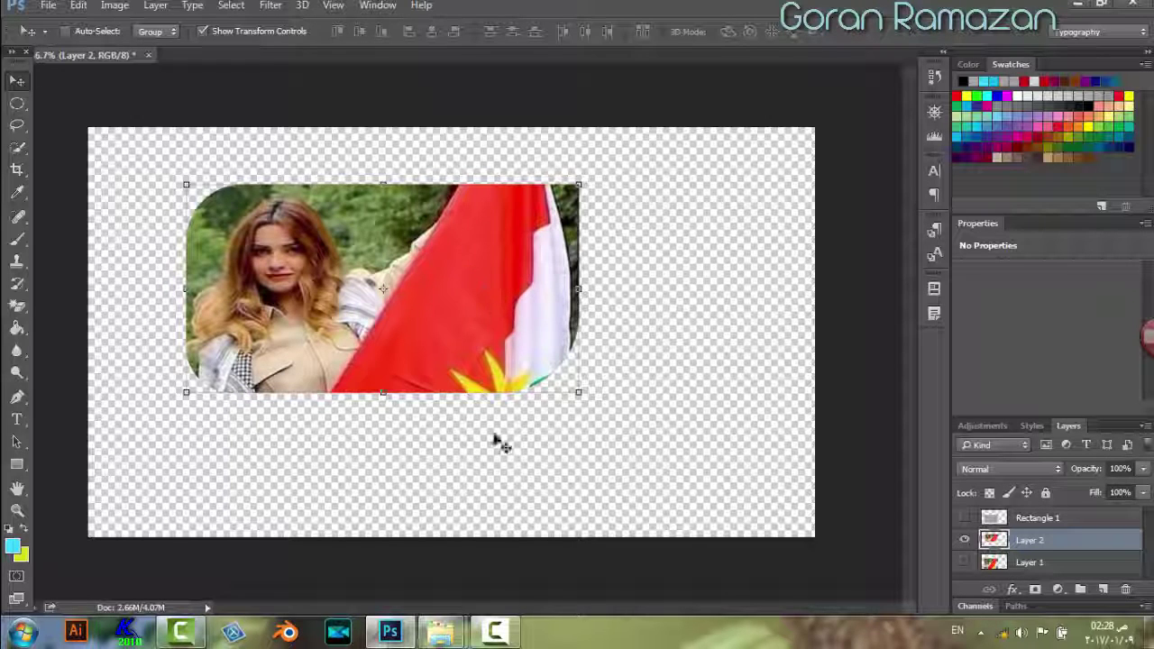
left_click(495, 635)
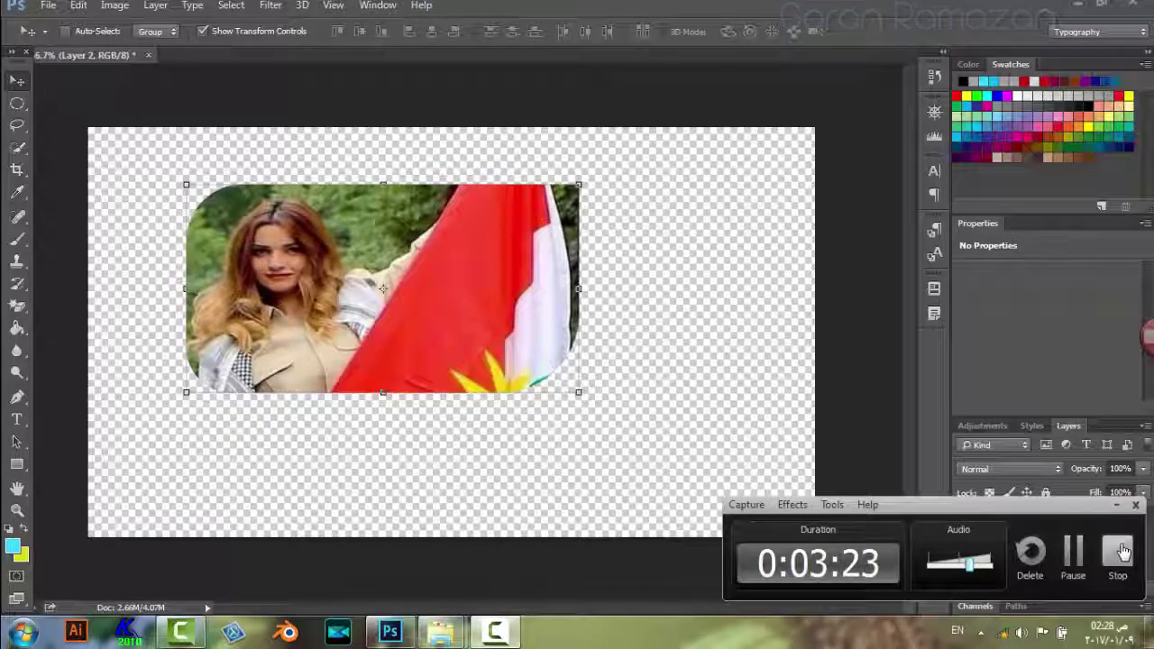